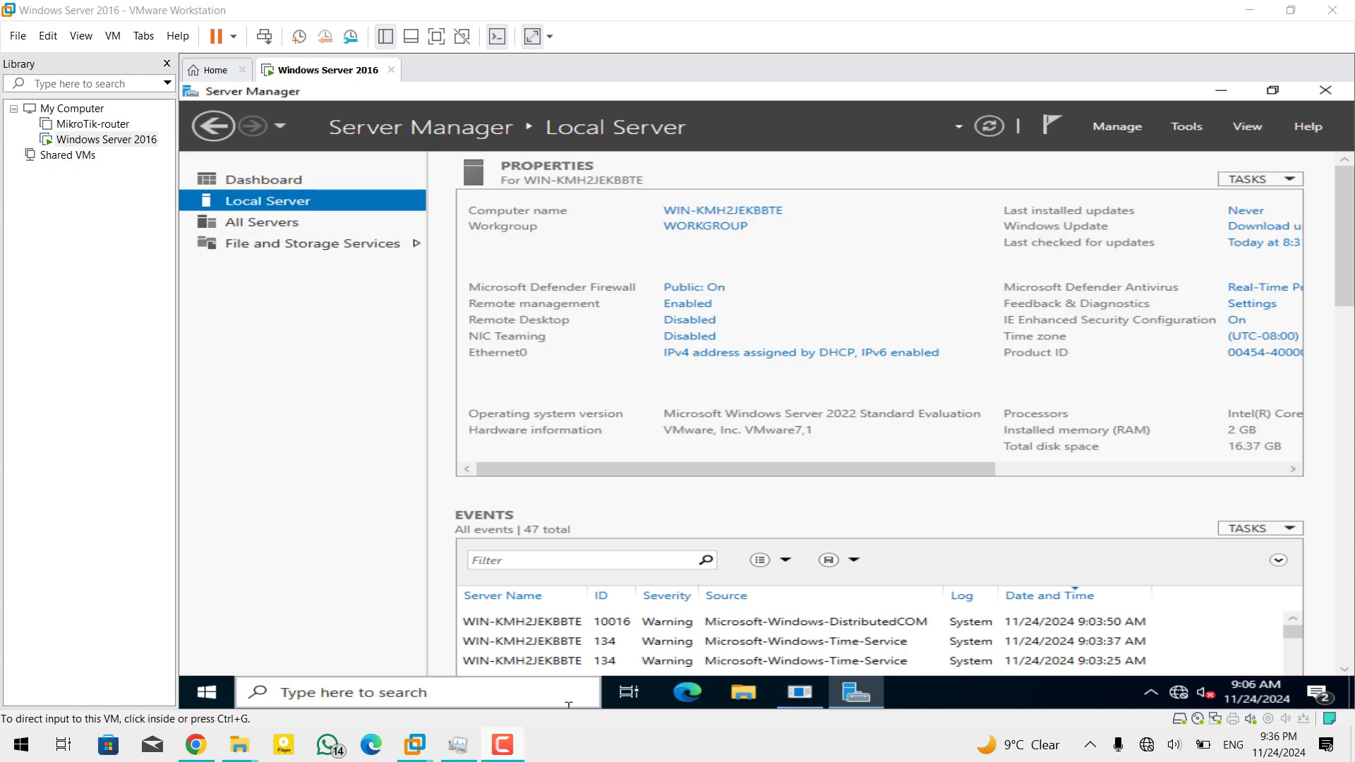
Rename the local server's computer name to test1 and postpone the required restart
left_click(568, 704)
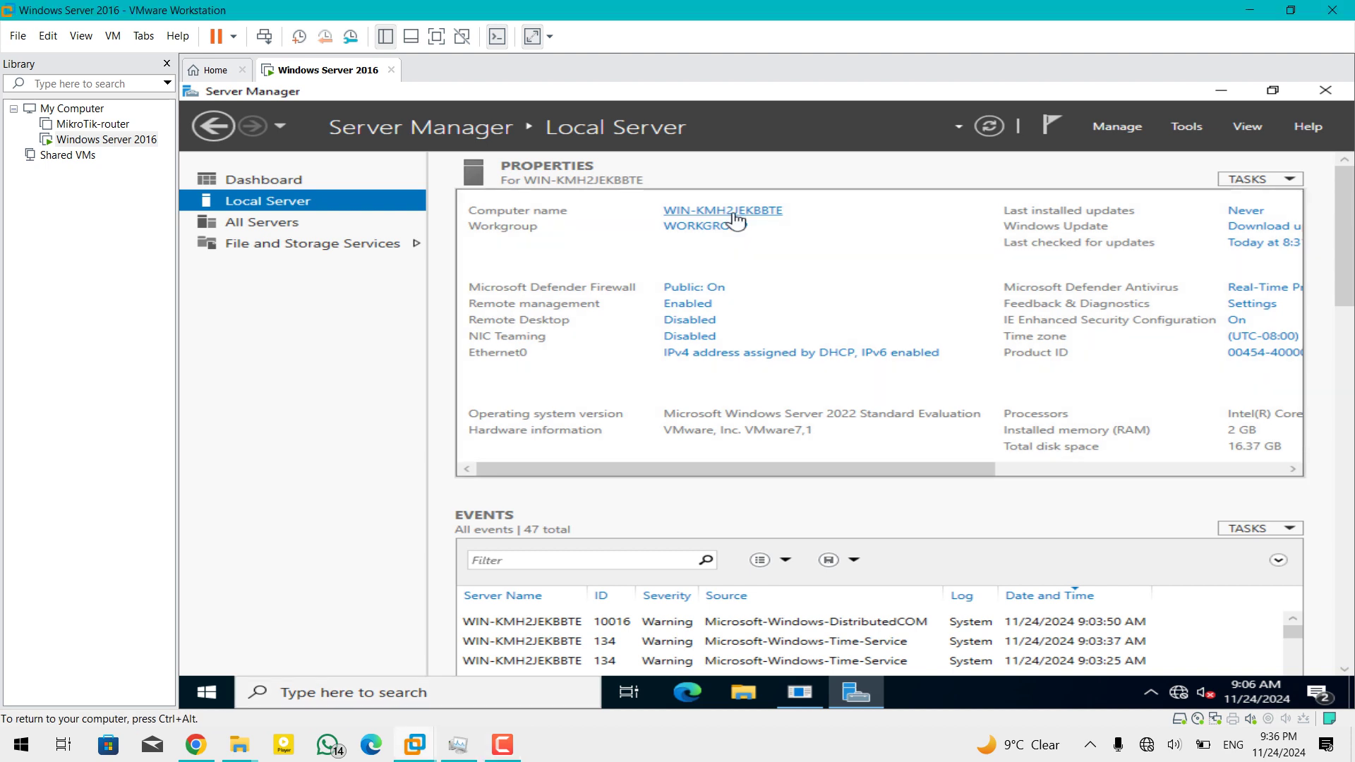
left_click(733, 219)
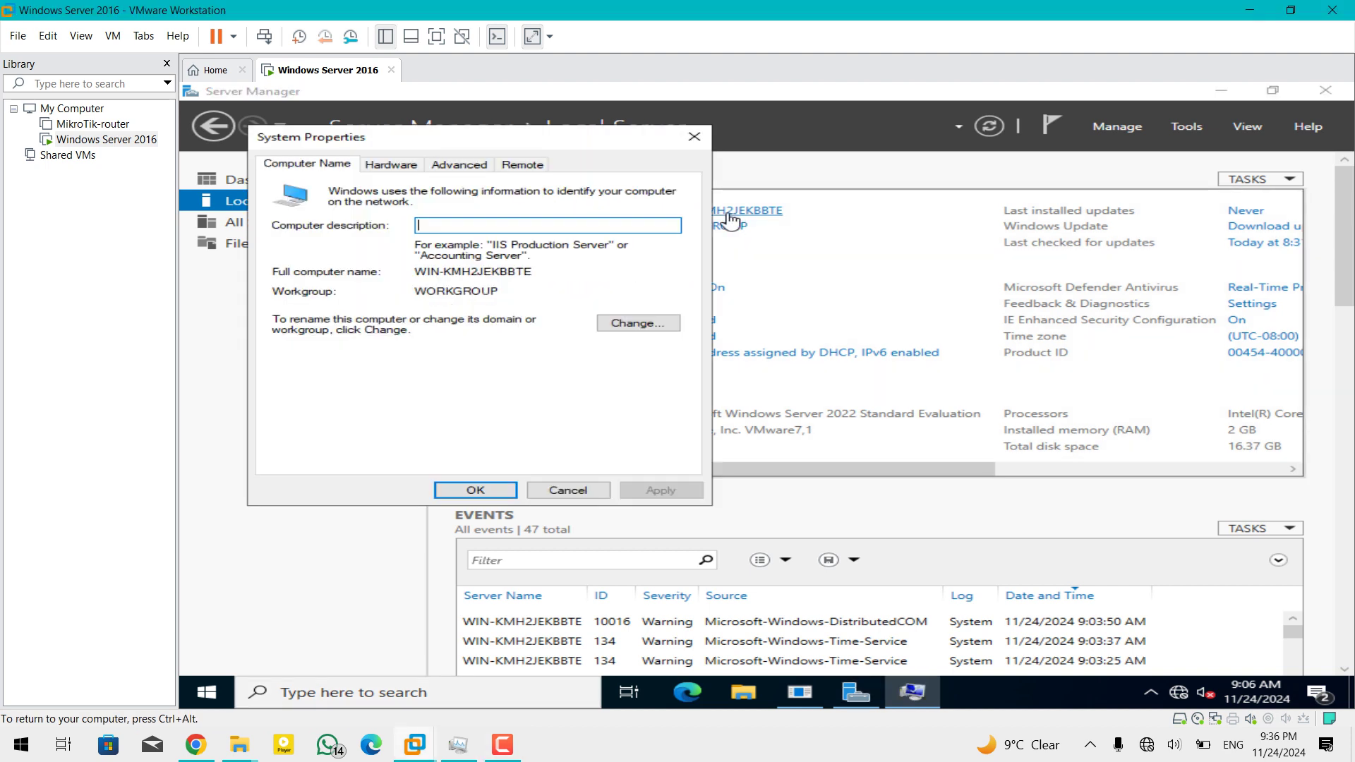
left_click(639, 328)
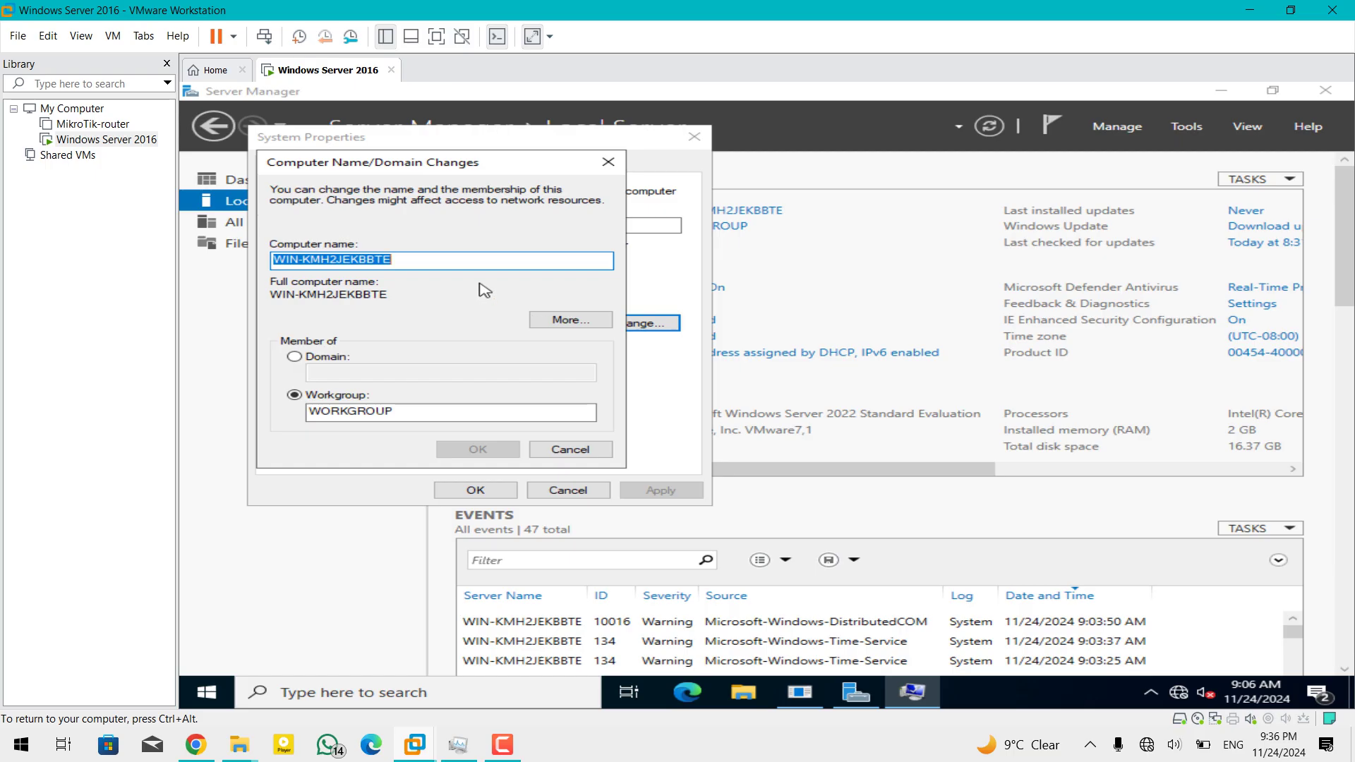
type("test1")
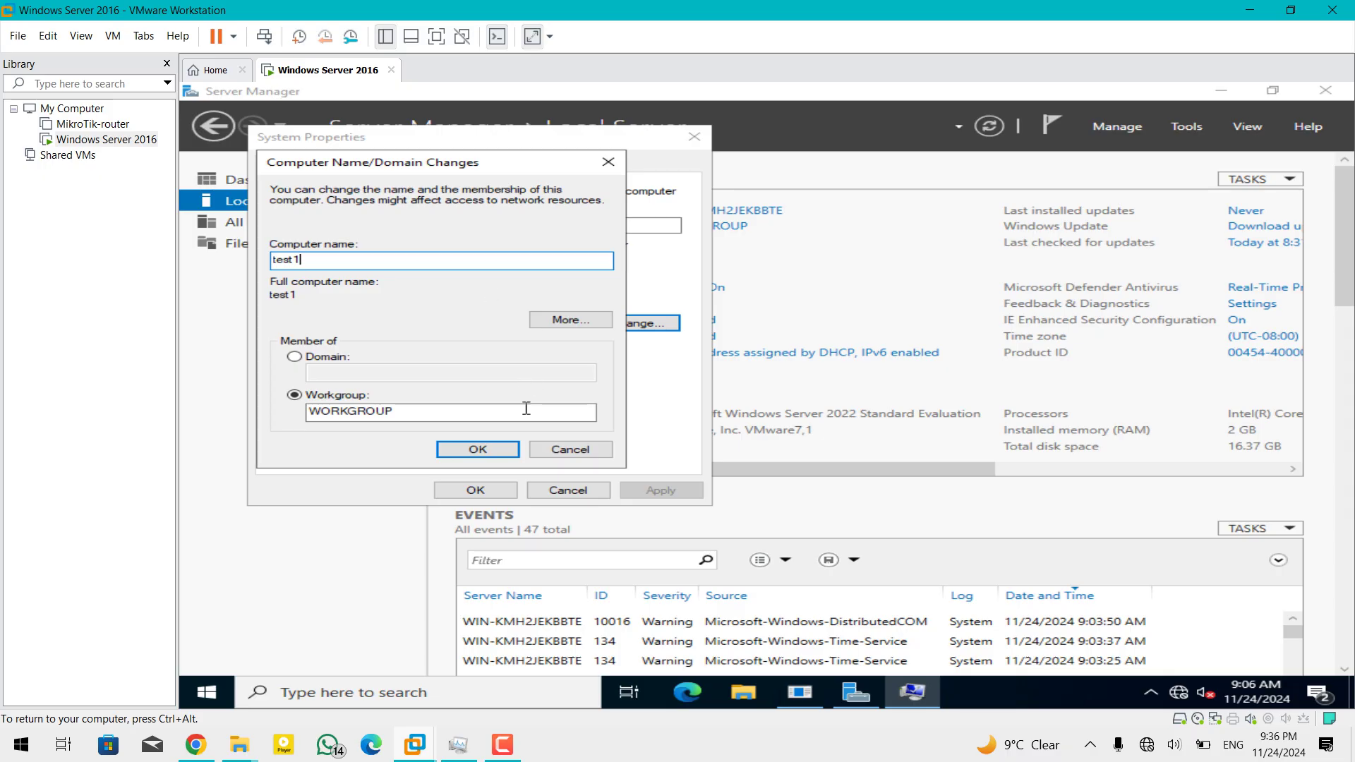
left_click(496, 454)
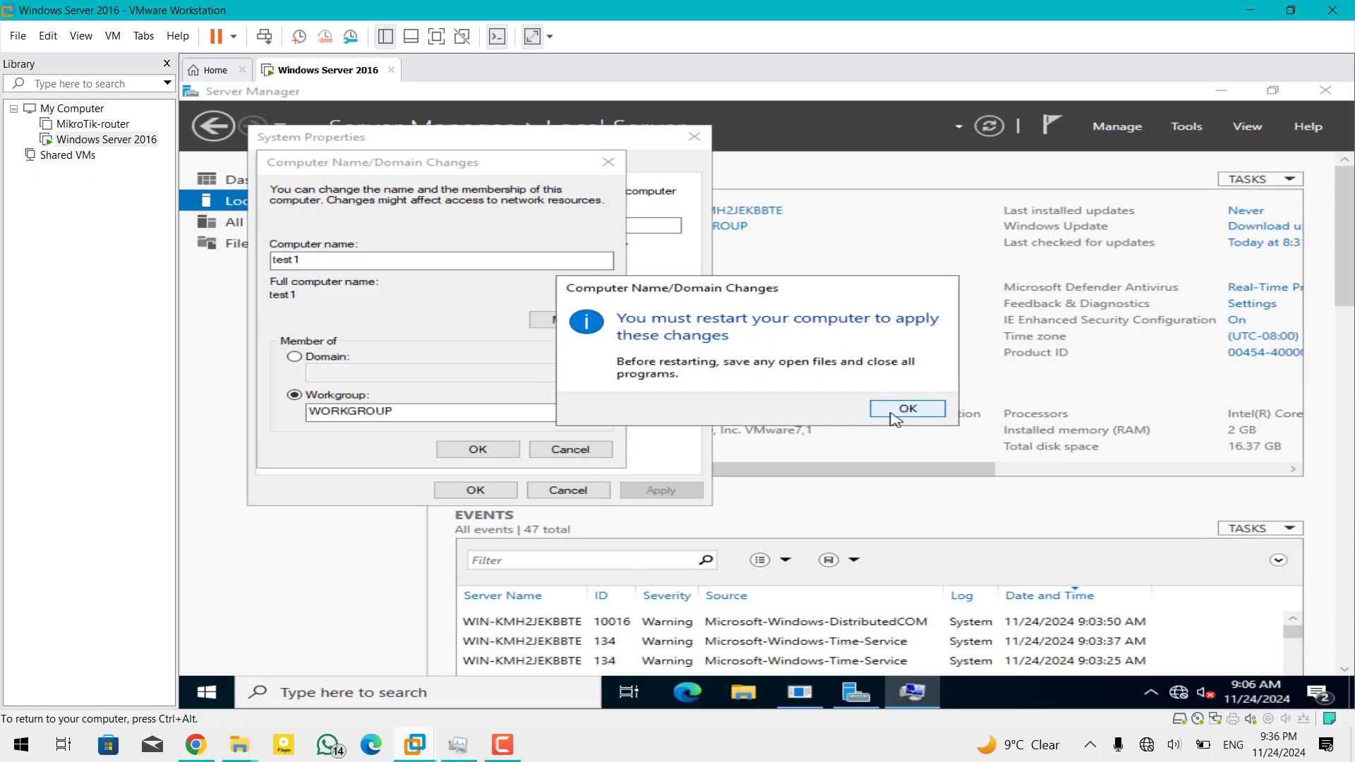
left_click(906, 409)
left_click(475, 488)
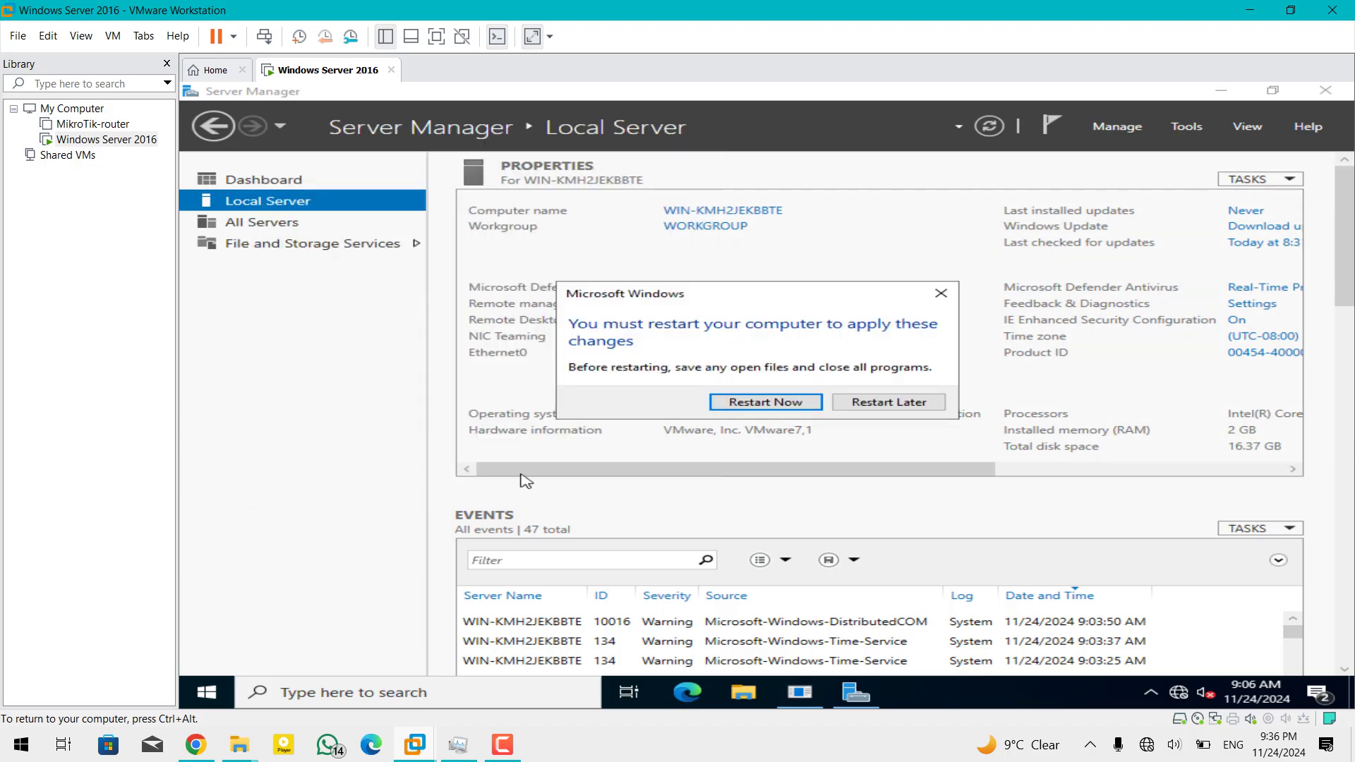
left_click(875, 404)
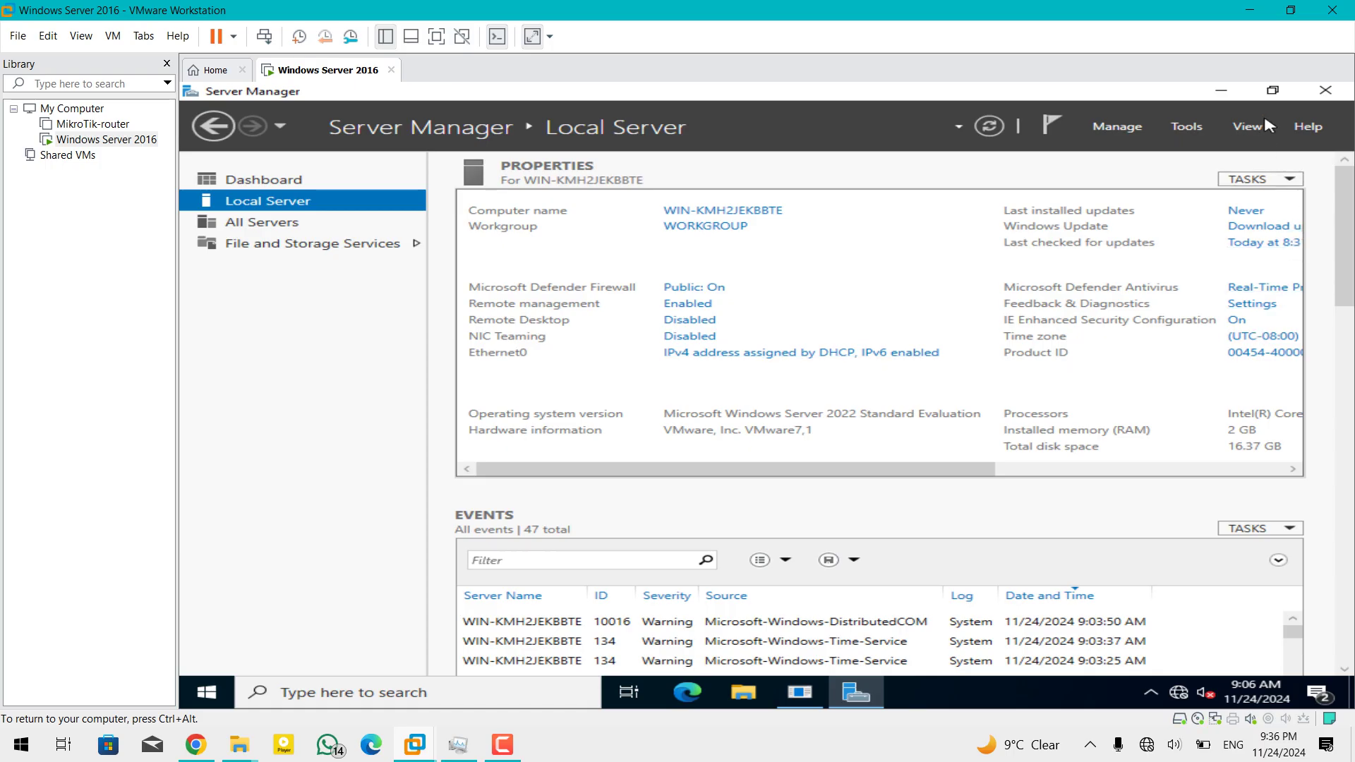
Set the server's time zone to (UTC+04:30) Kabul
left_click(1253, 338)
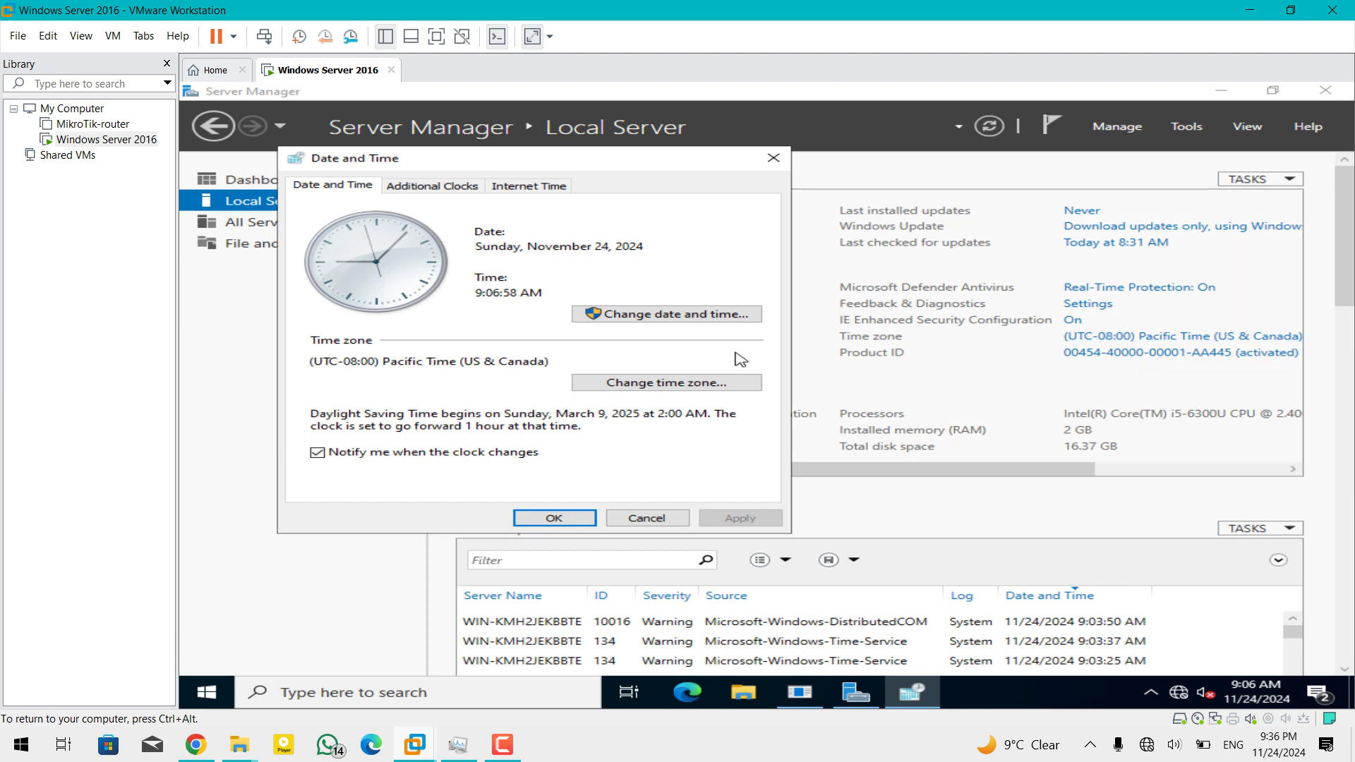
left_click(719, 385)
left_click(570, 257)
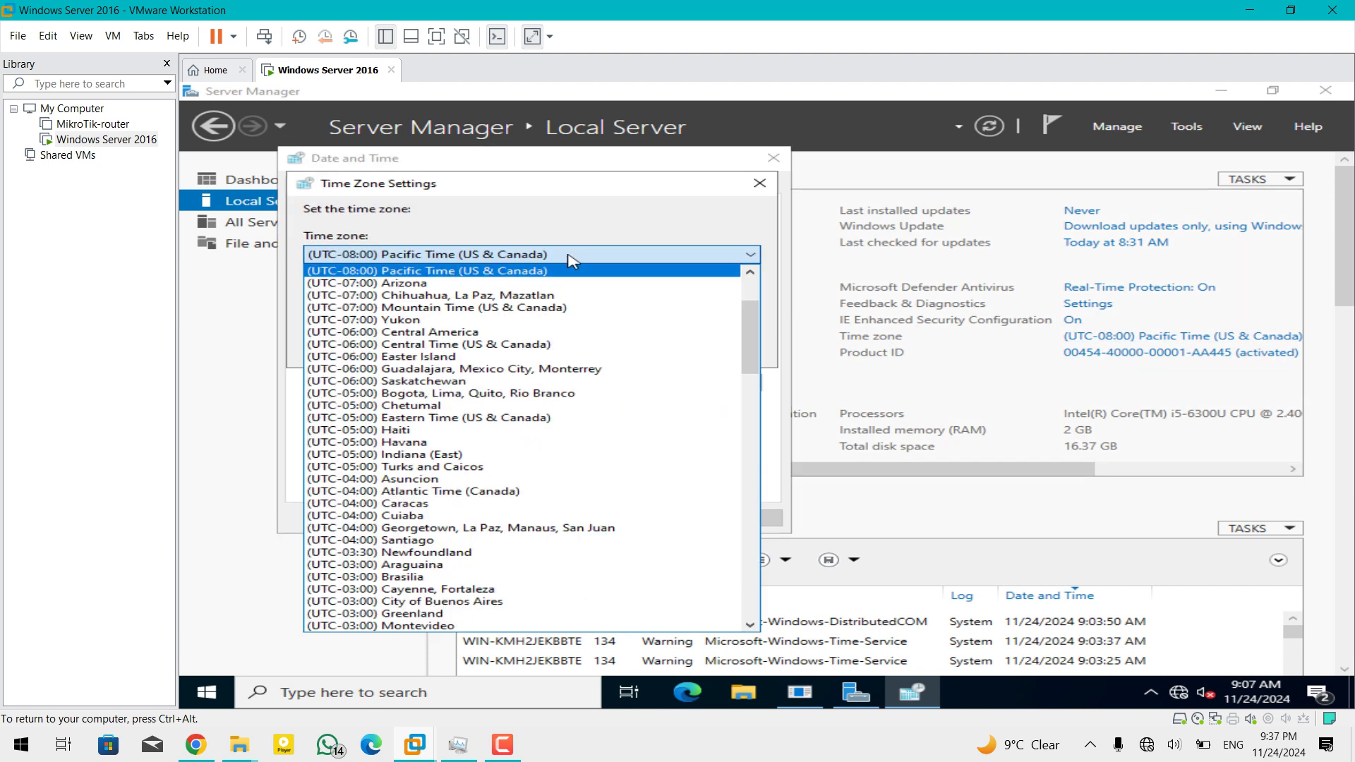
scroll(575, 515, "down", 2)
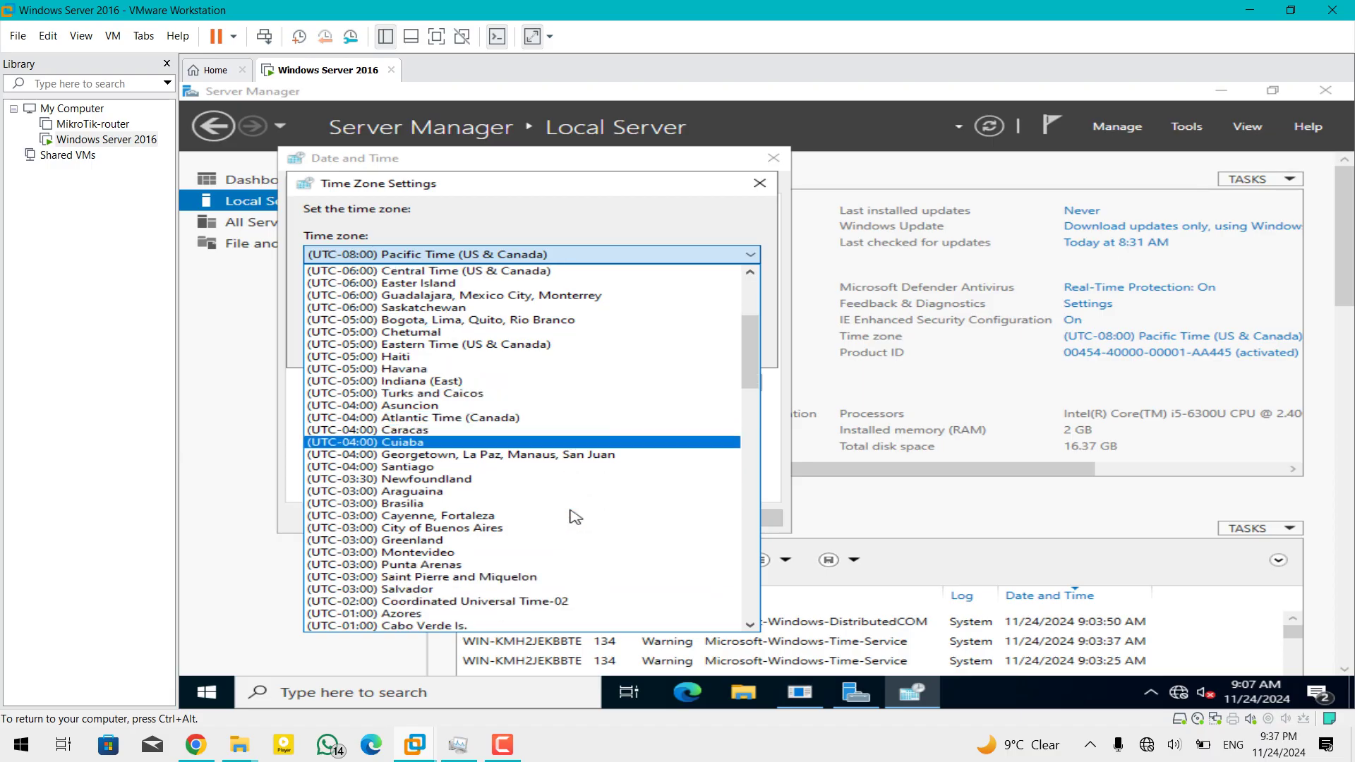
scroll(575, 518, "down", 11)
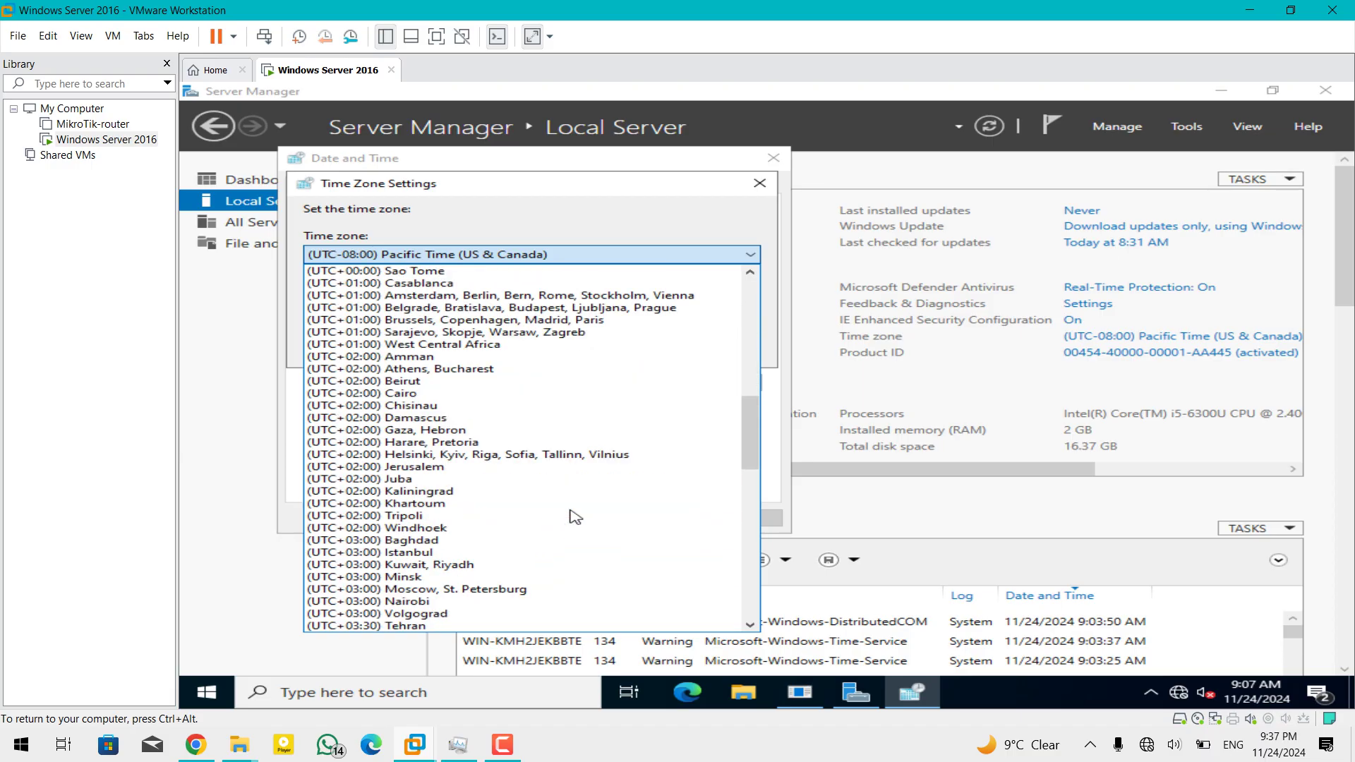
scroll(575, 517, "down", 11)
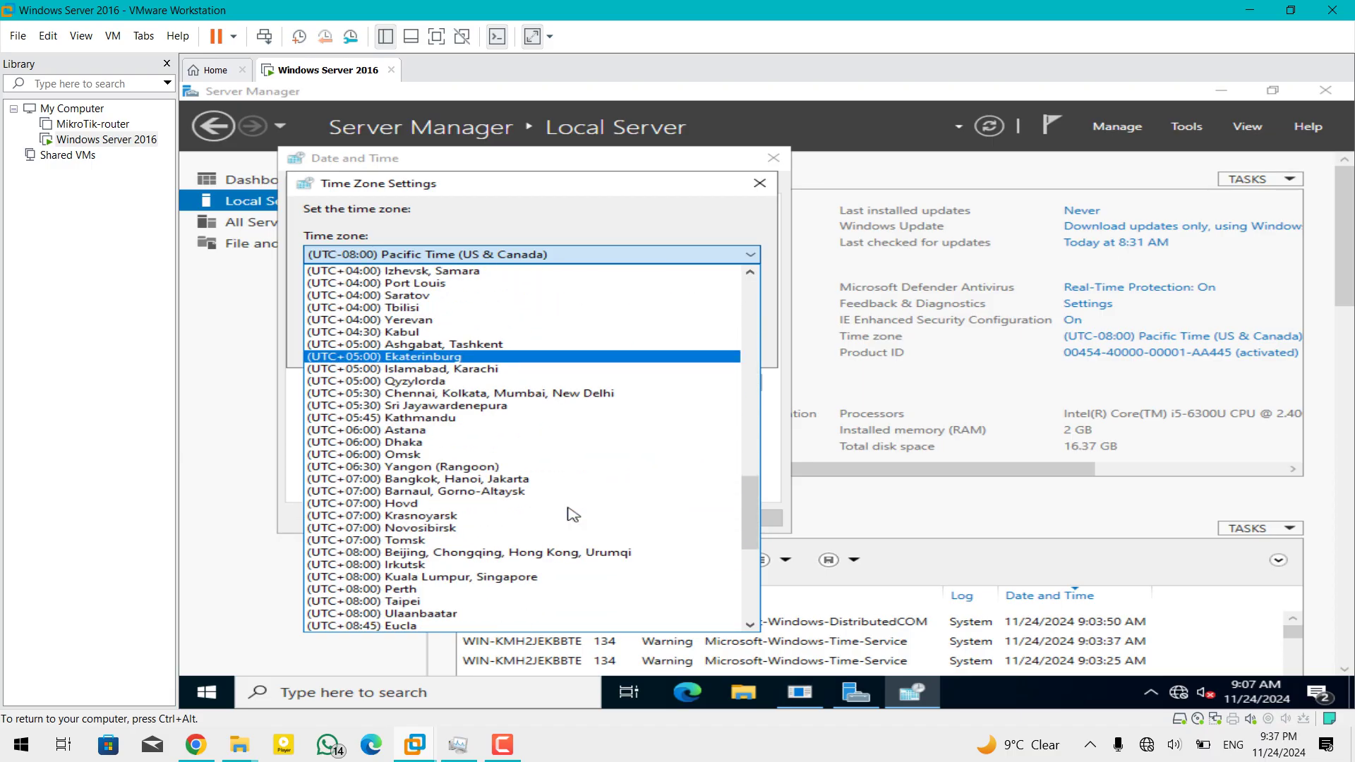
scroll(573, 514, "down", 5)
scroll(573, 514, "down", 4)
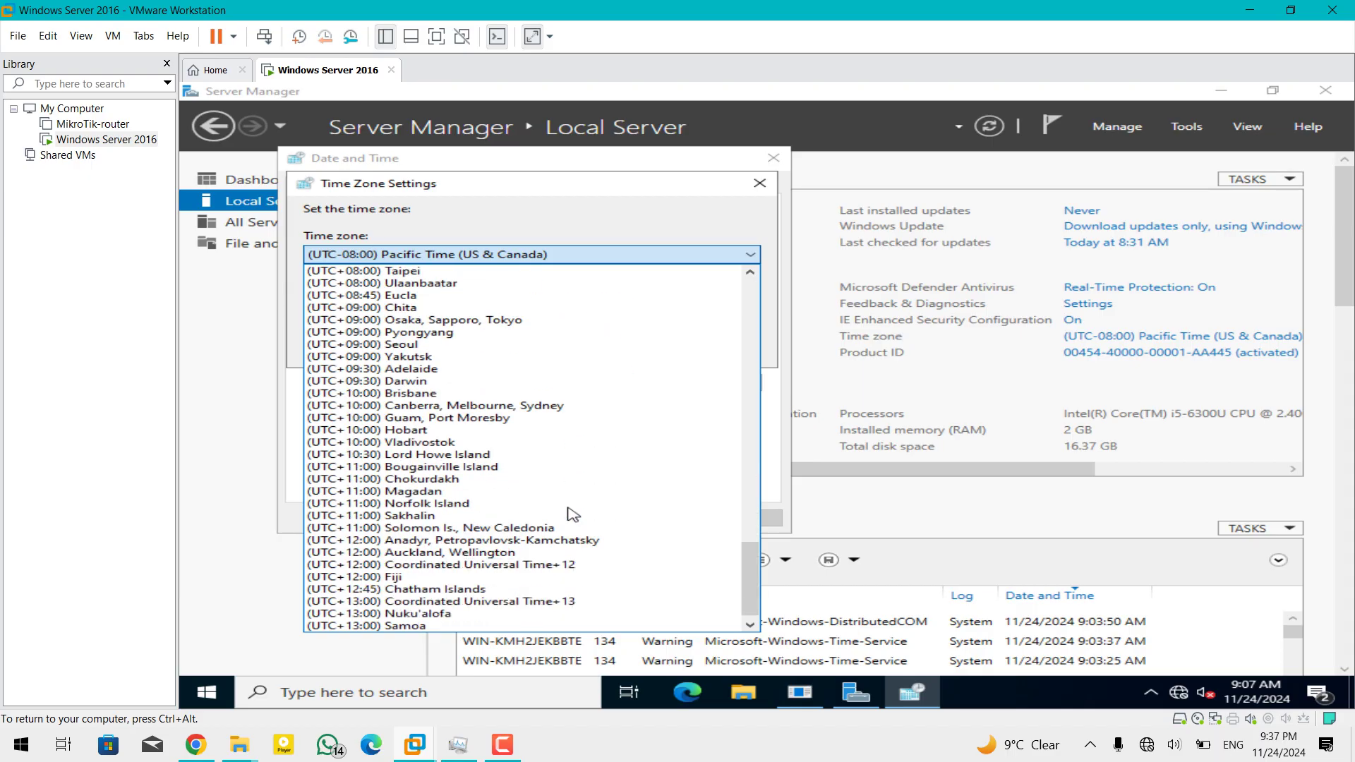
scroll(573, 515, "up", 6)
scroll(573, 512, "up", 4)
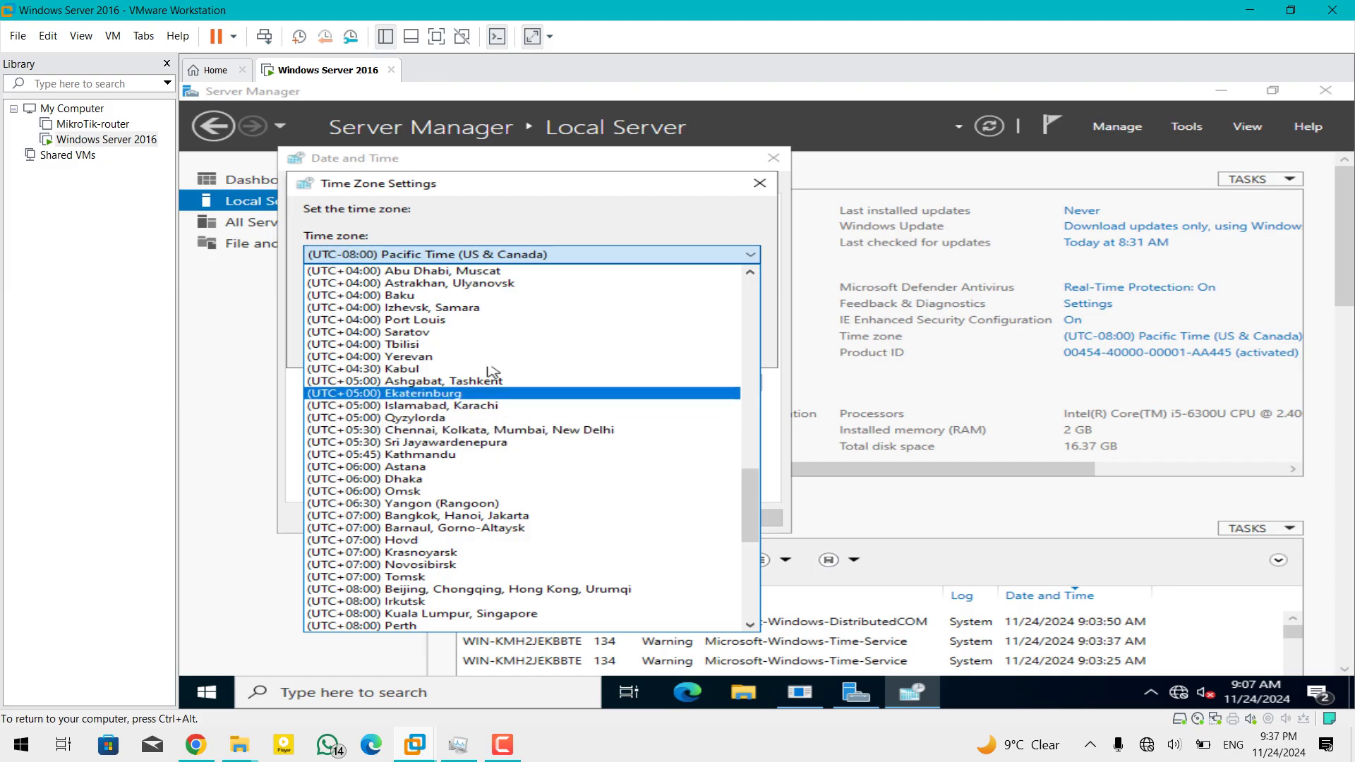
left_click(505, 369)
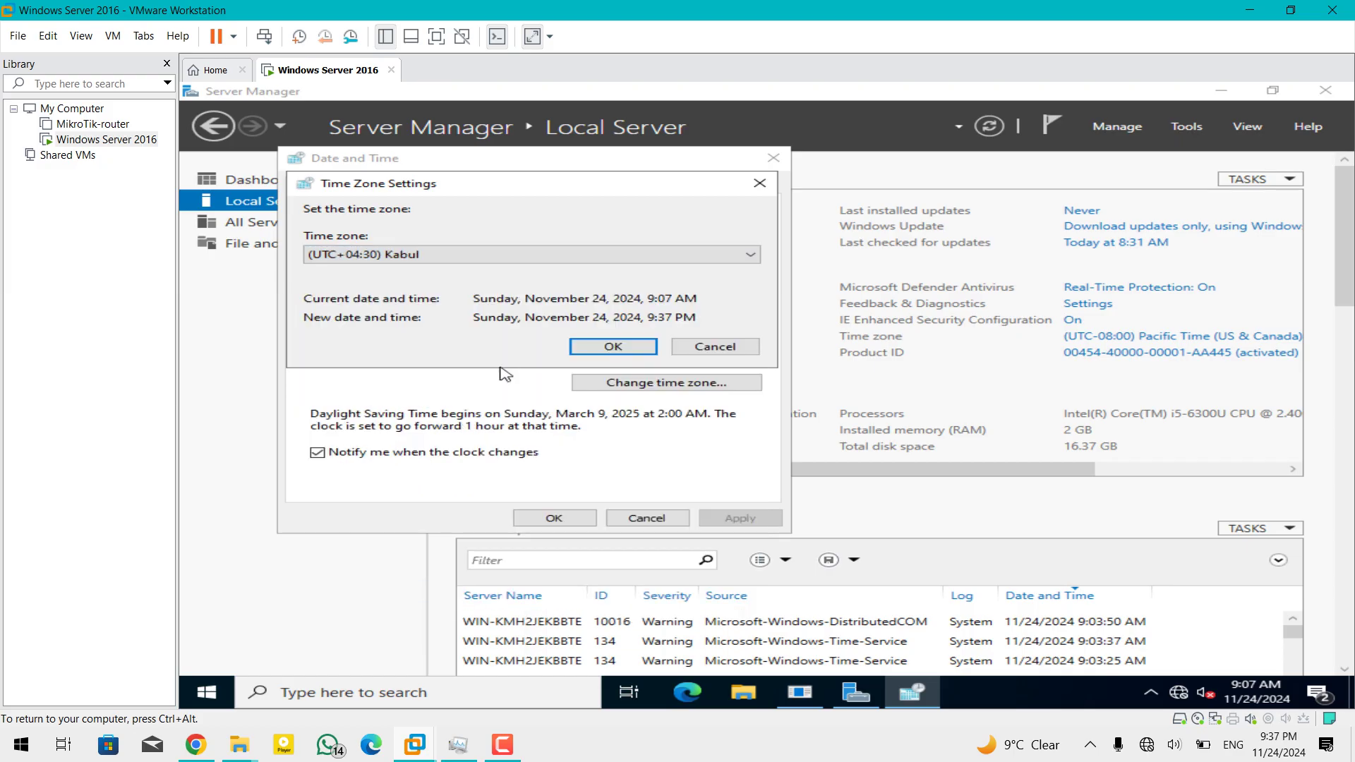
left_click(600, 350)
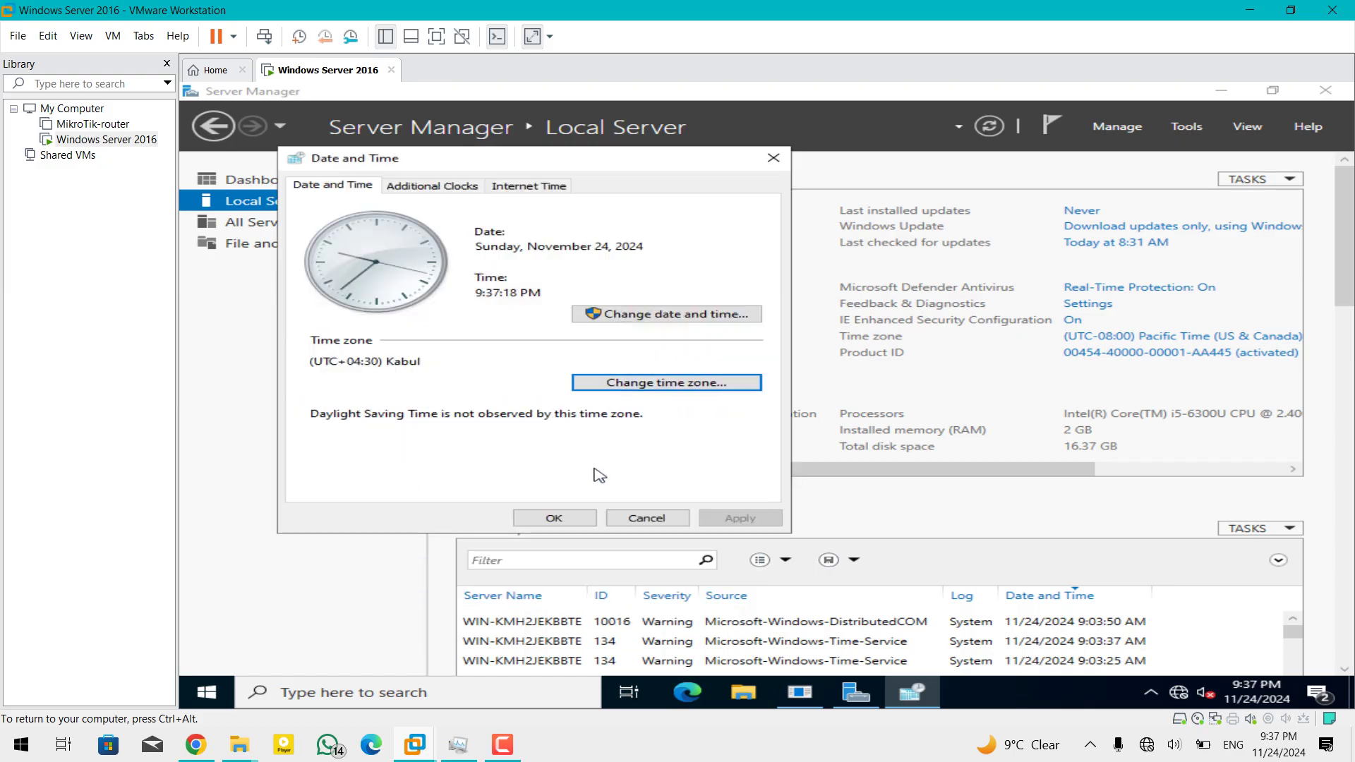
left_click(561, 520)
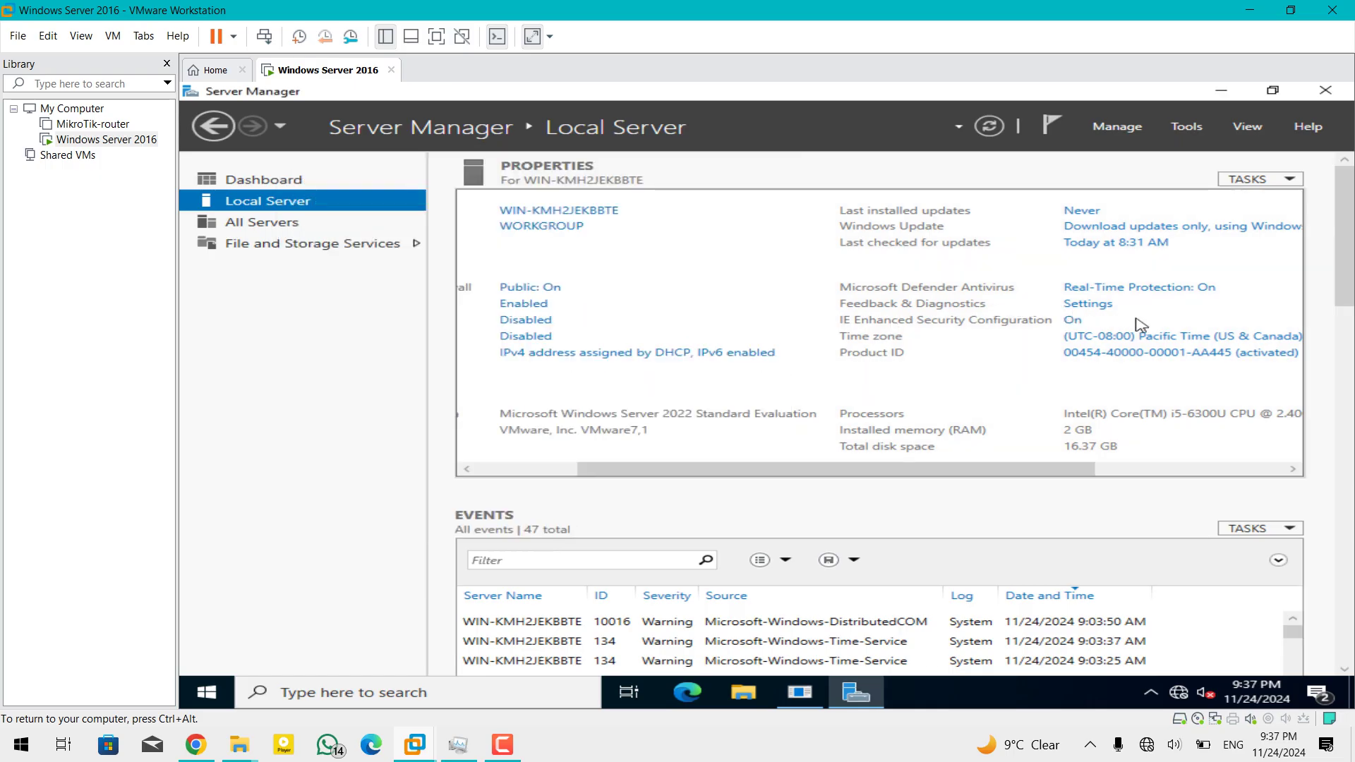
Open the Ethernet0 adapter's properties and disable Internet Protocol Version 6 (TCP/IPv6)
left_click(627, 360)
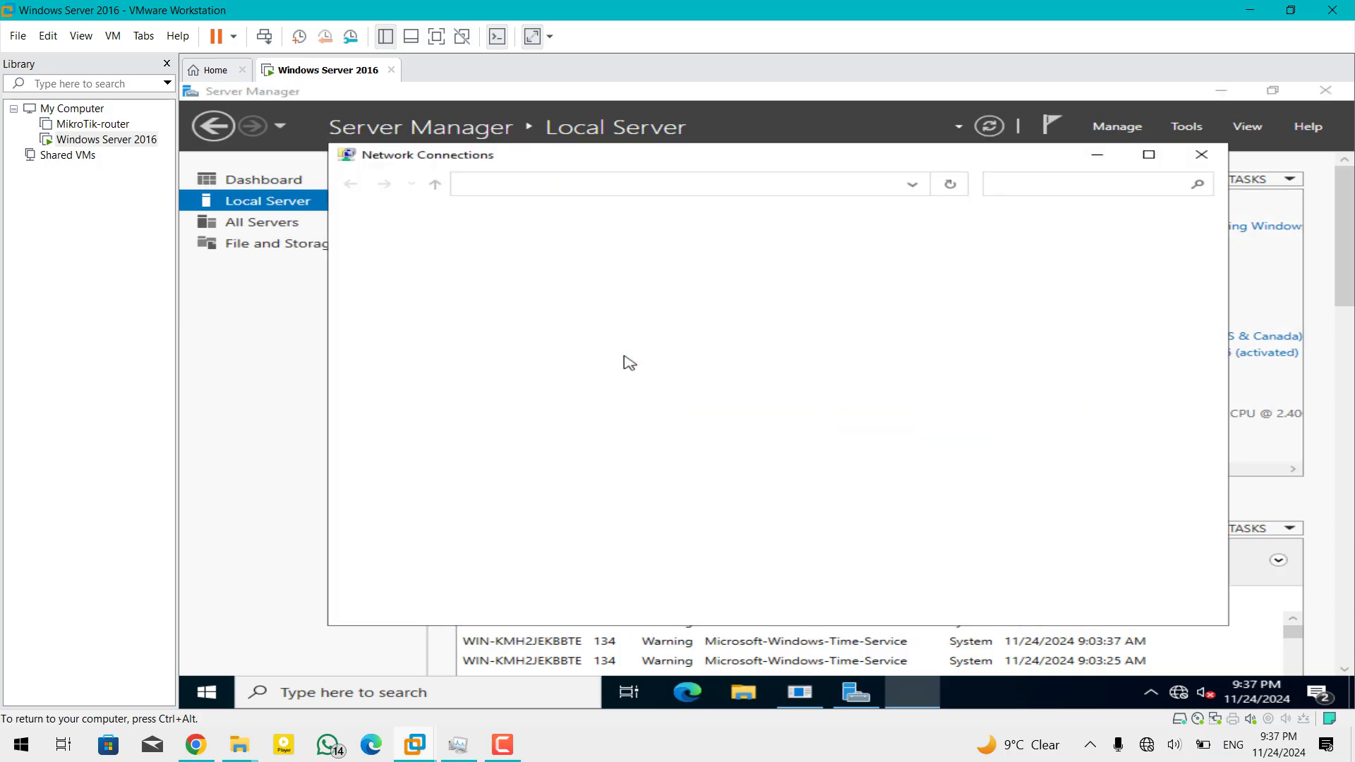
left_click(438, 265)
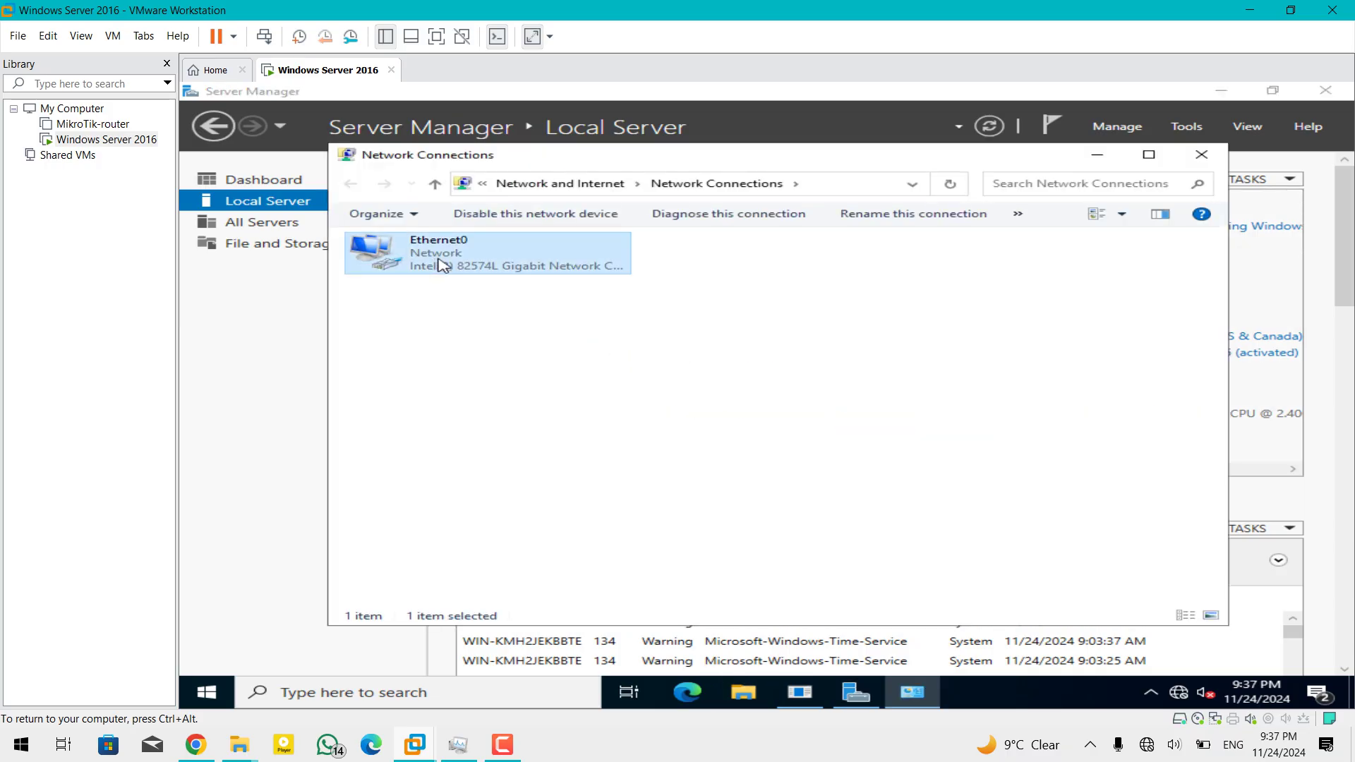
right_click(438, 260)
left_click(508, 414)
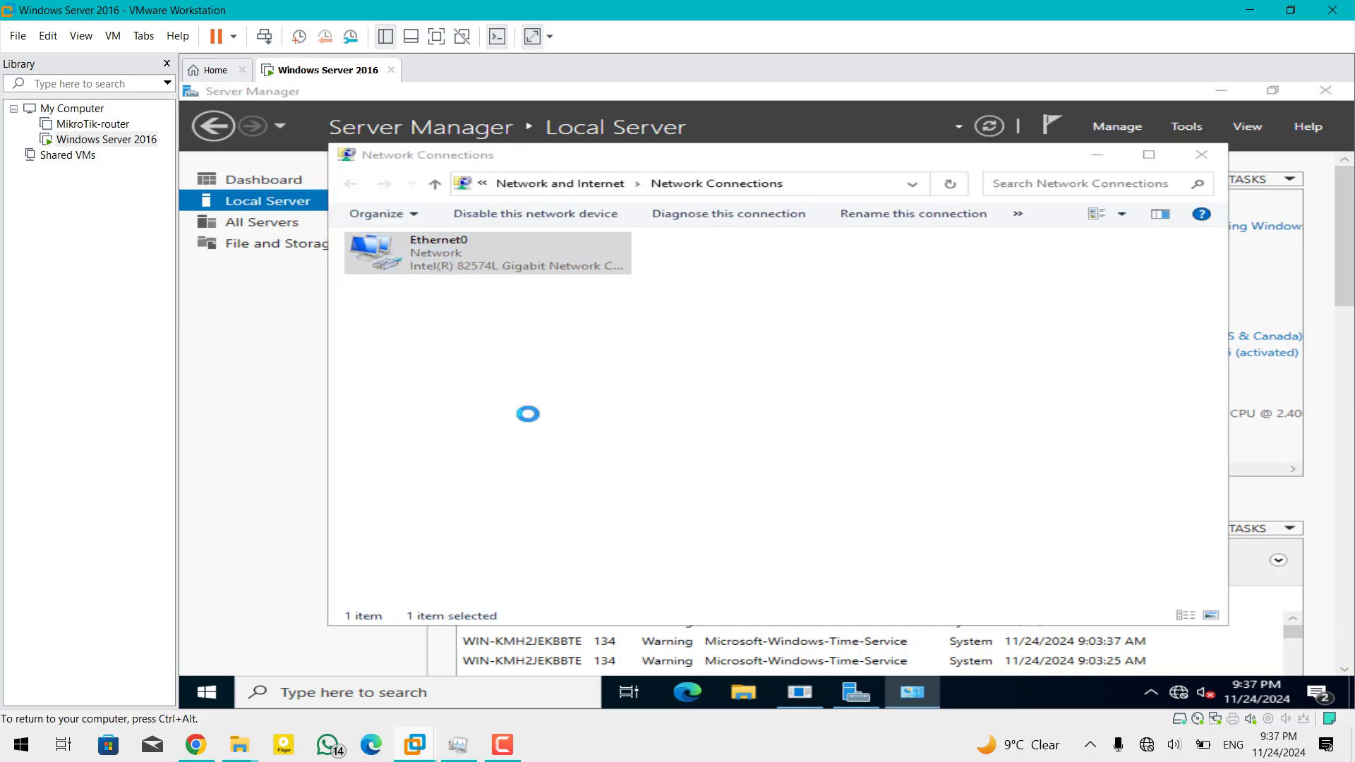
left_click(599, 402)
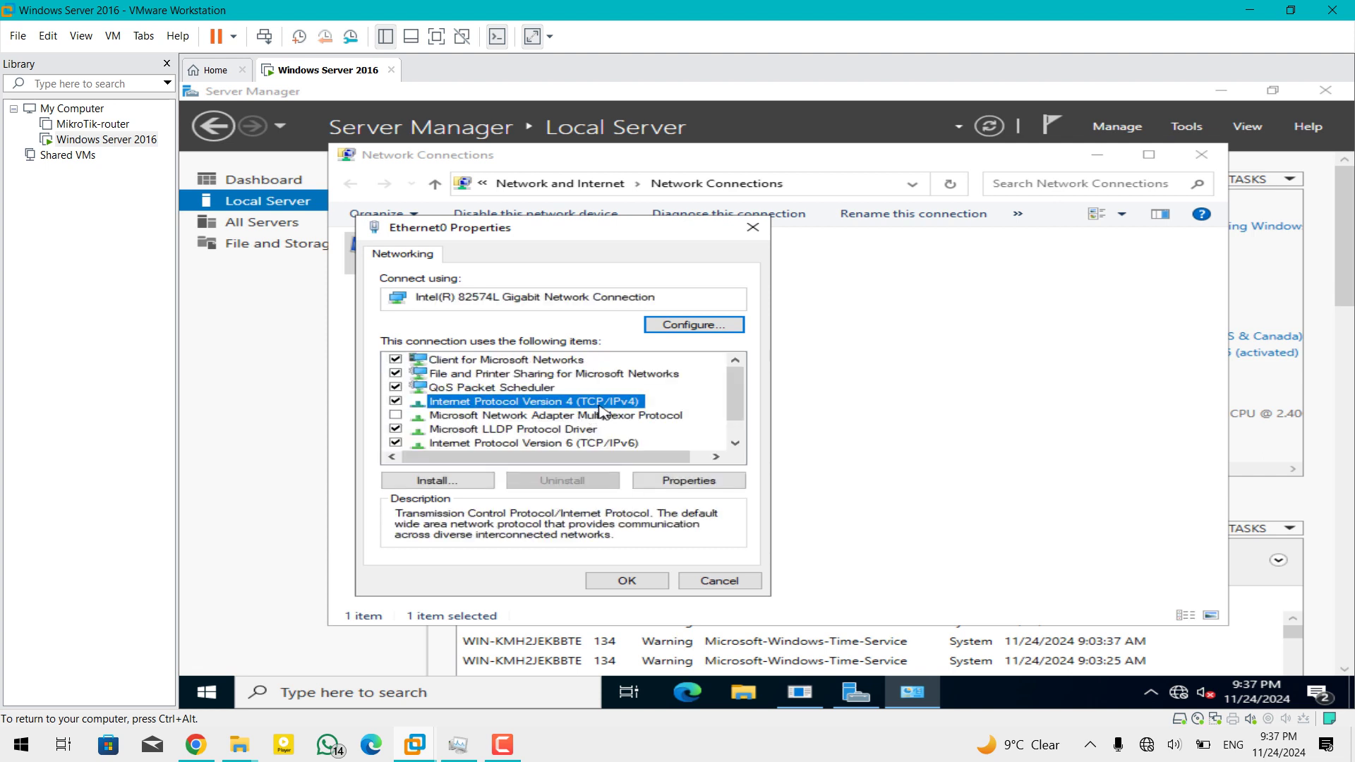
left_click(686, 480)
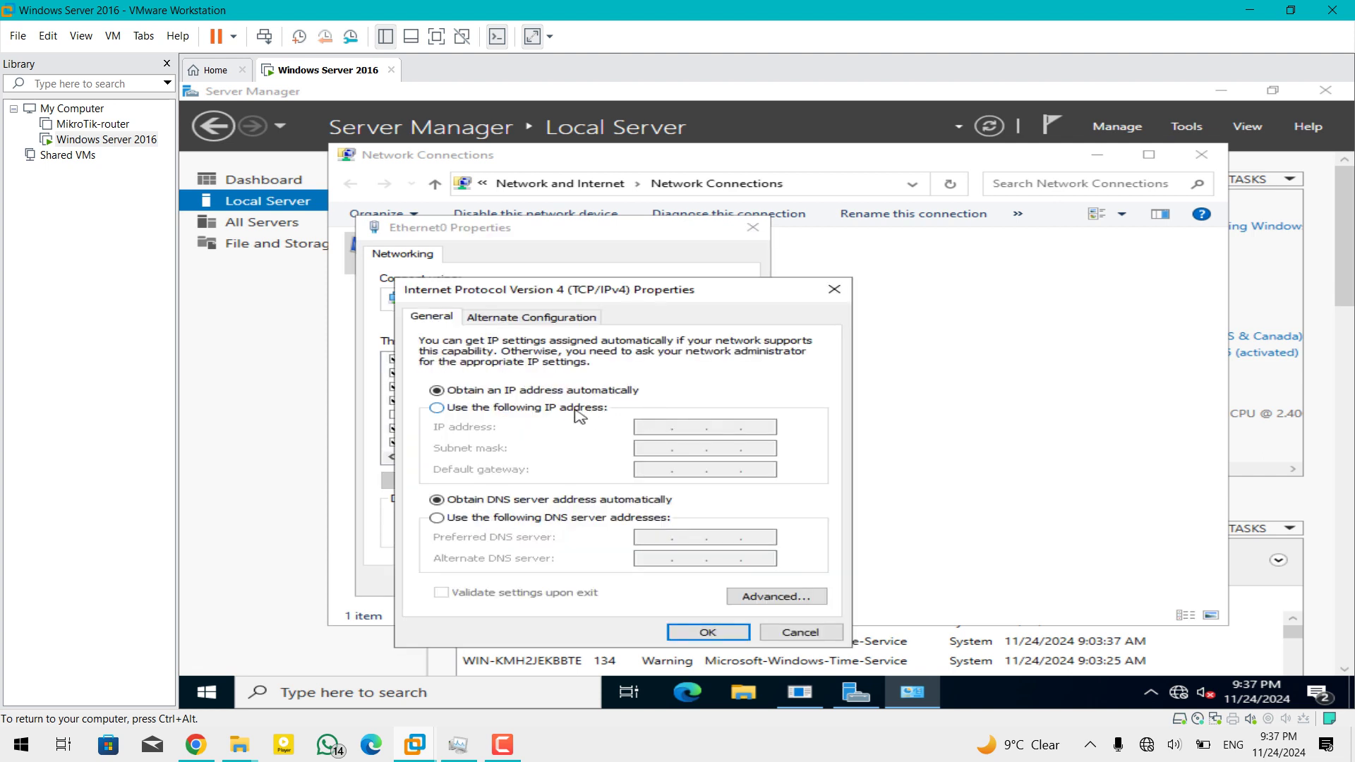
left_click(834, 289)
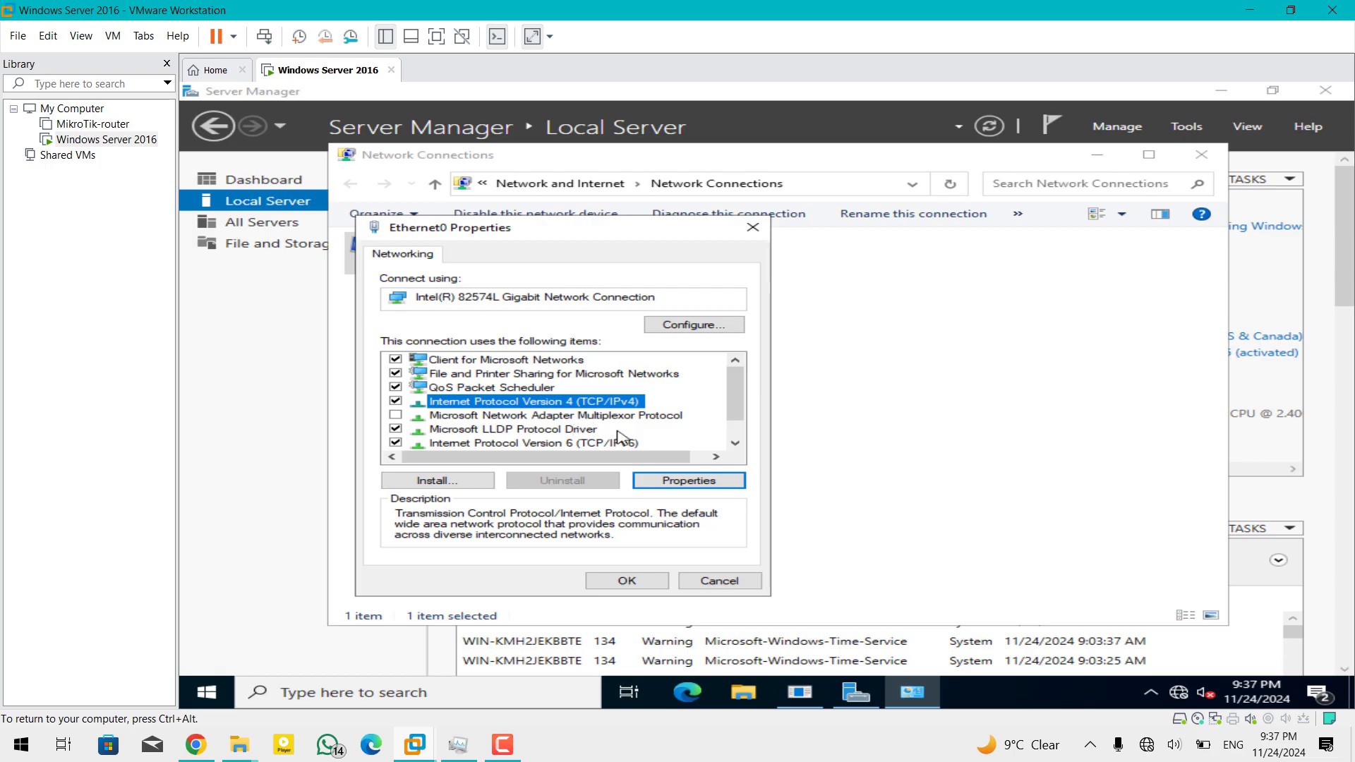
left_click(395, 443)
scroll(585, 421, "down", 1)
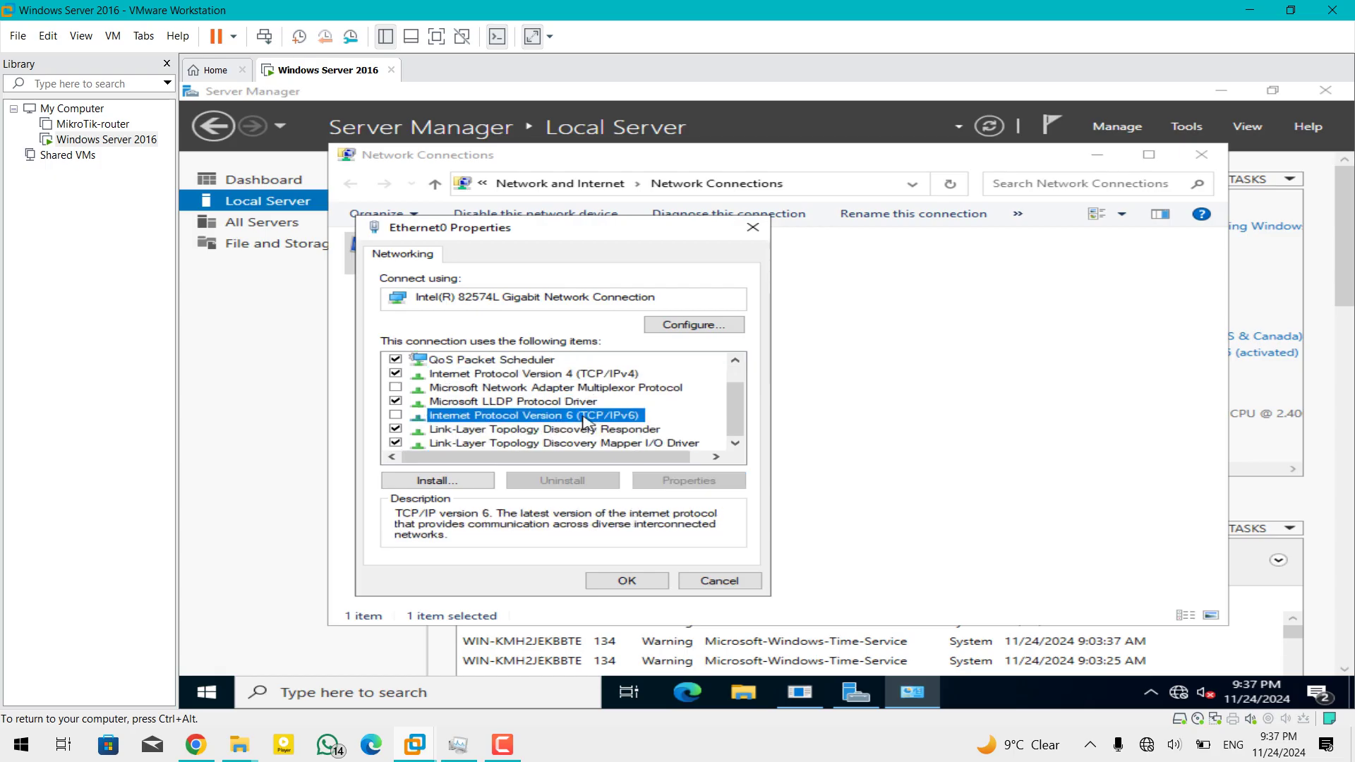
Configure static IPv4 on Ethernet0 with IP address 192.168.100.1, subnet mask 255.255.255.0 and default gateway 192.168.100.1
left_click(577, 374)
left_click(670, 482)
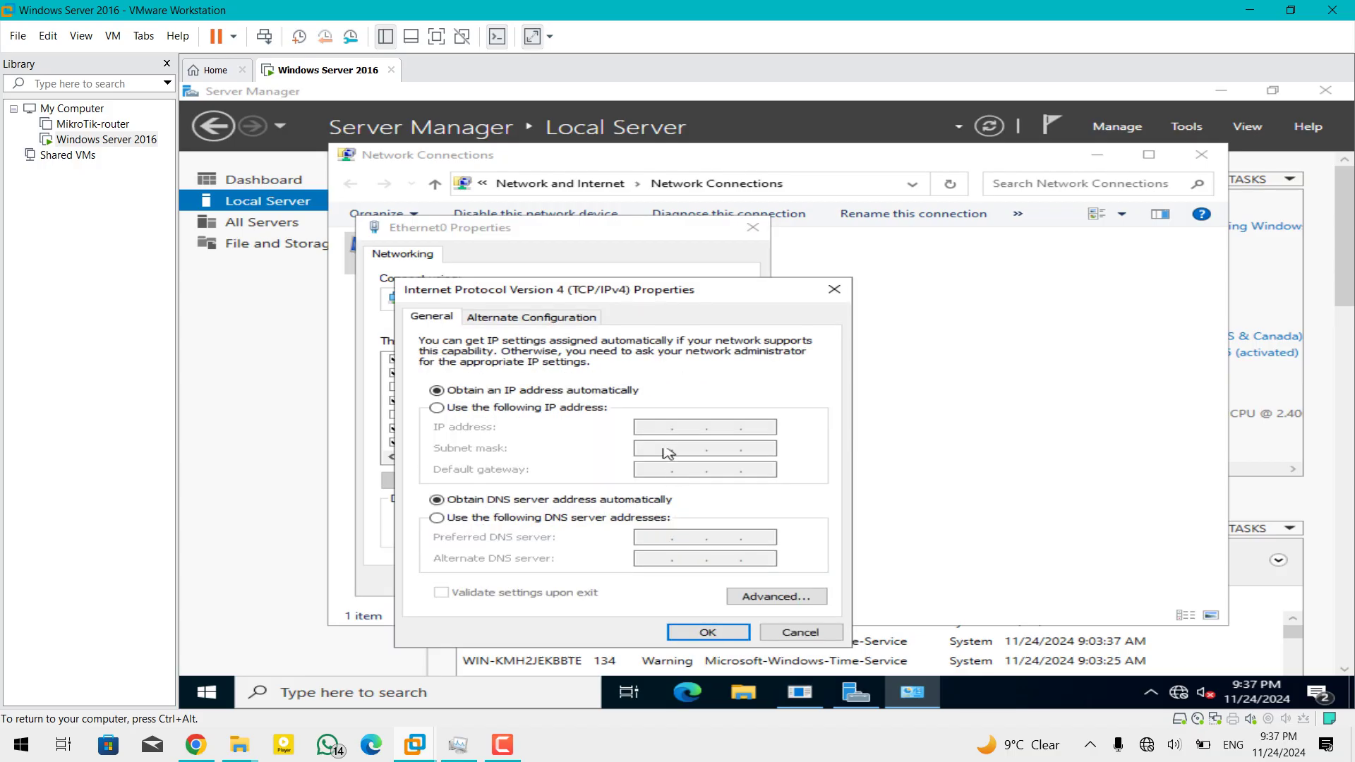
left_click(436, 408)
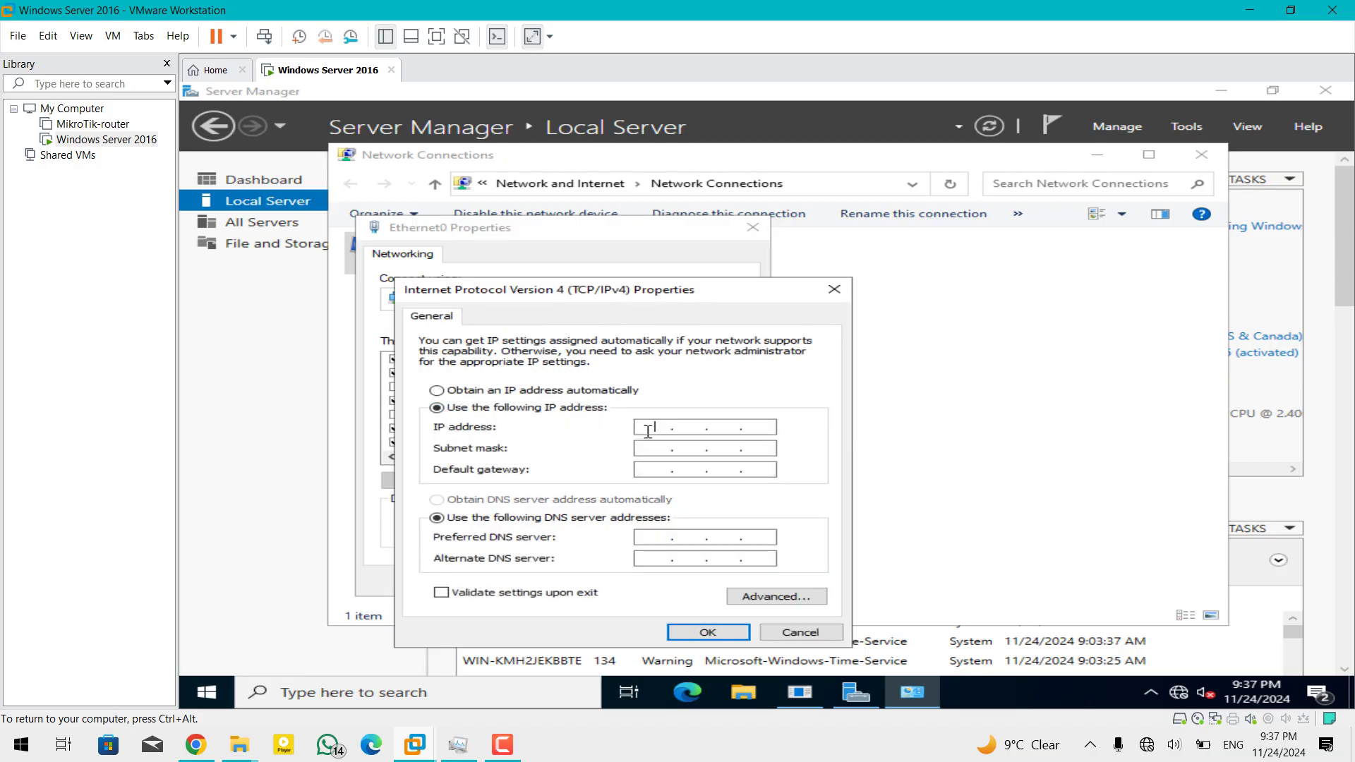
type("192 . 168 . 100")
key("Tab")
key("Tab")
type("192 . 168 . ")
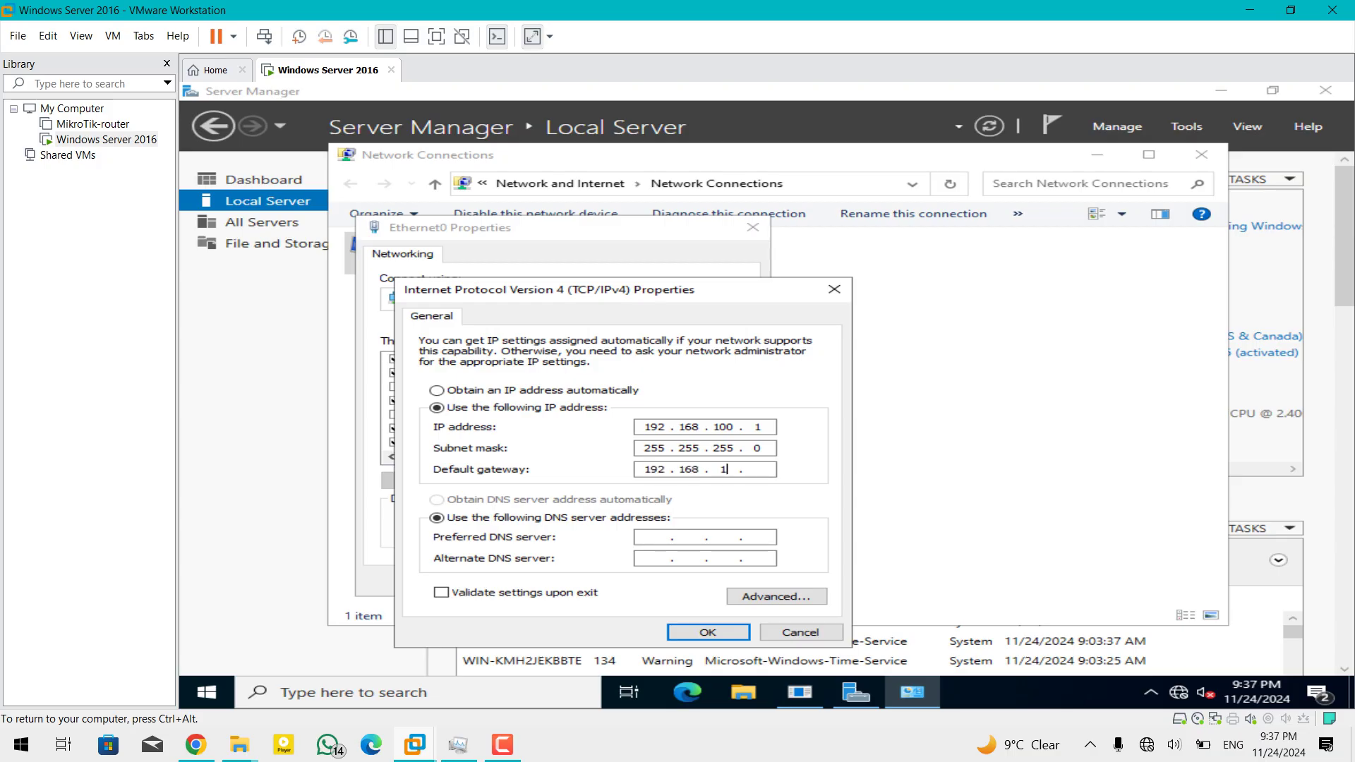
type("100 . 1")
Change the last octet of Ethernet0's static IP address and apply the adapter settings
left_click(775, 427)
left_click(775, 427)
type("1")
left_click(663, 536)
left_click(712, 632)
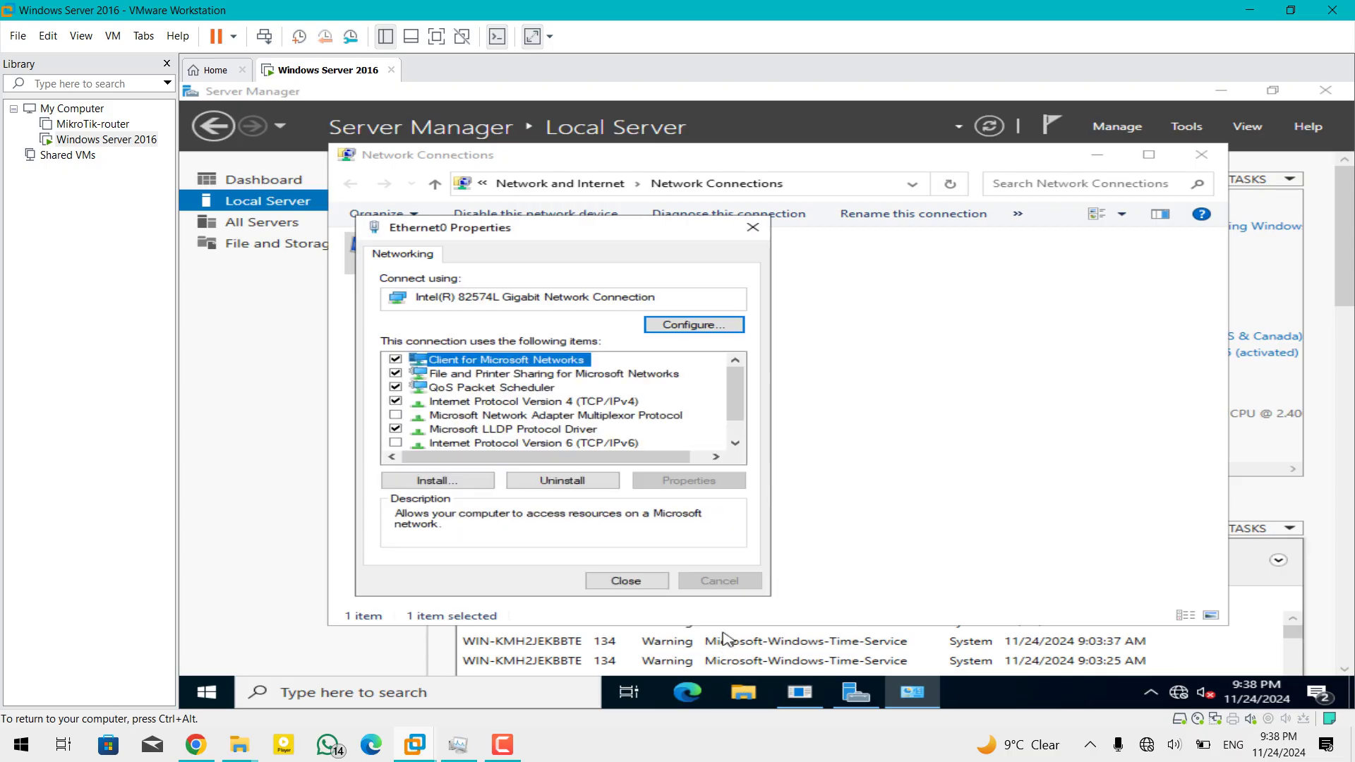
left_click(621, 581)
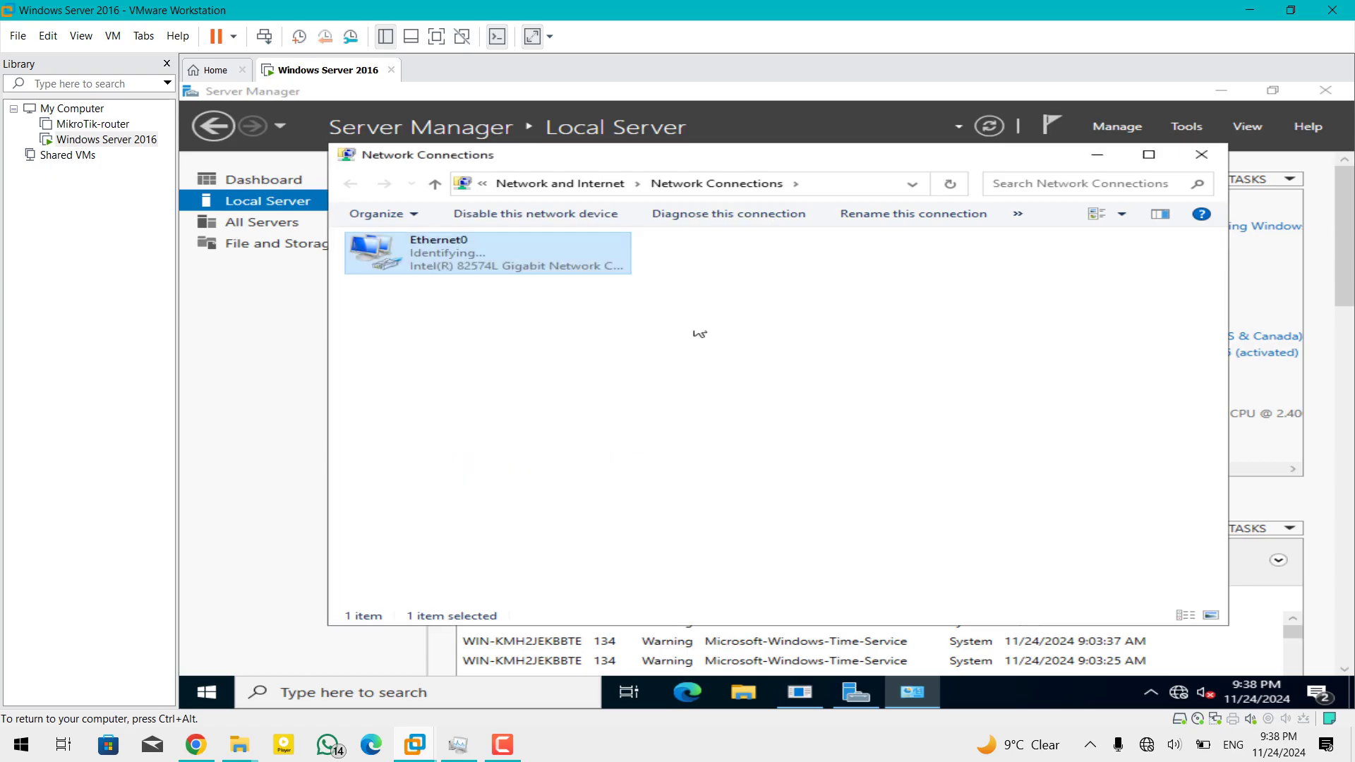
Minimize the network connections window and refresh the local server properties in Server Manager
left_click(1099, 160)
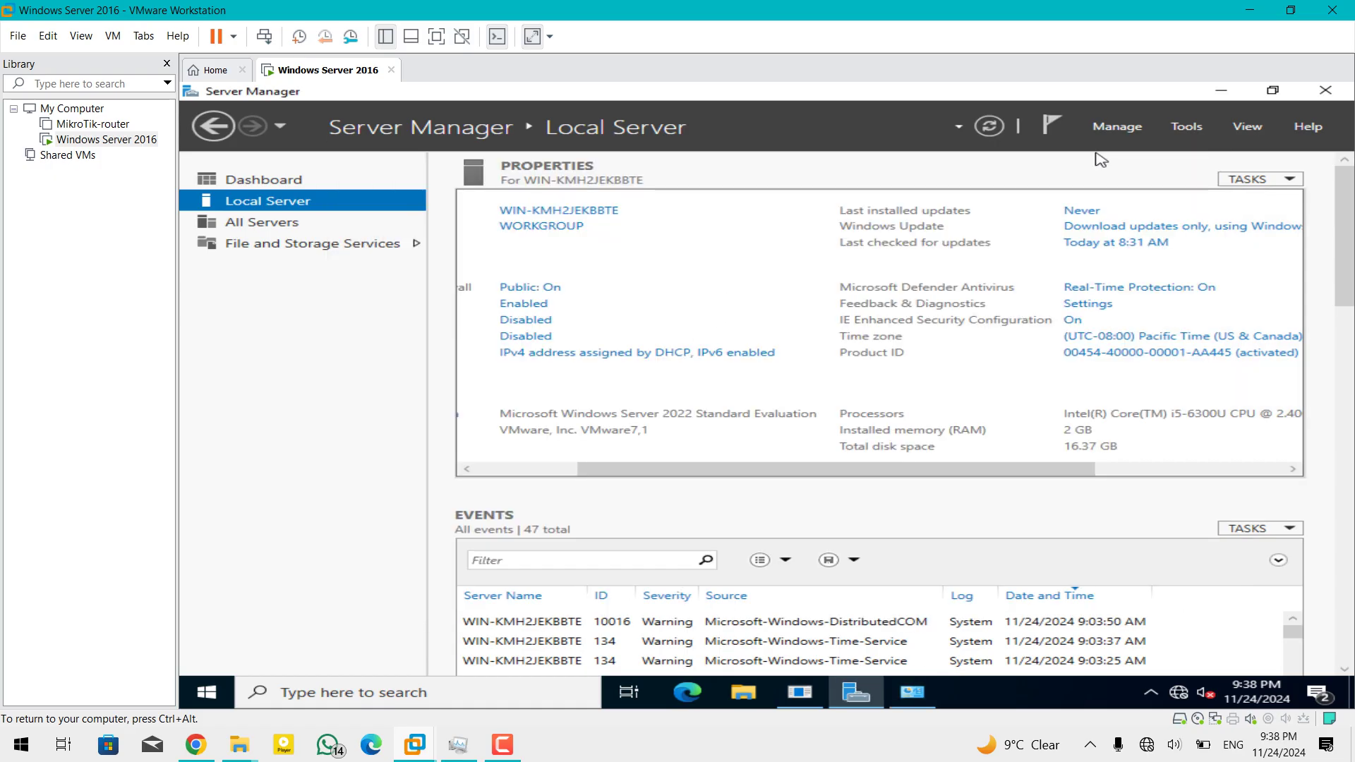
left_click(1000, 138)
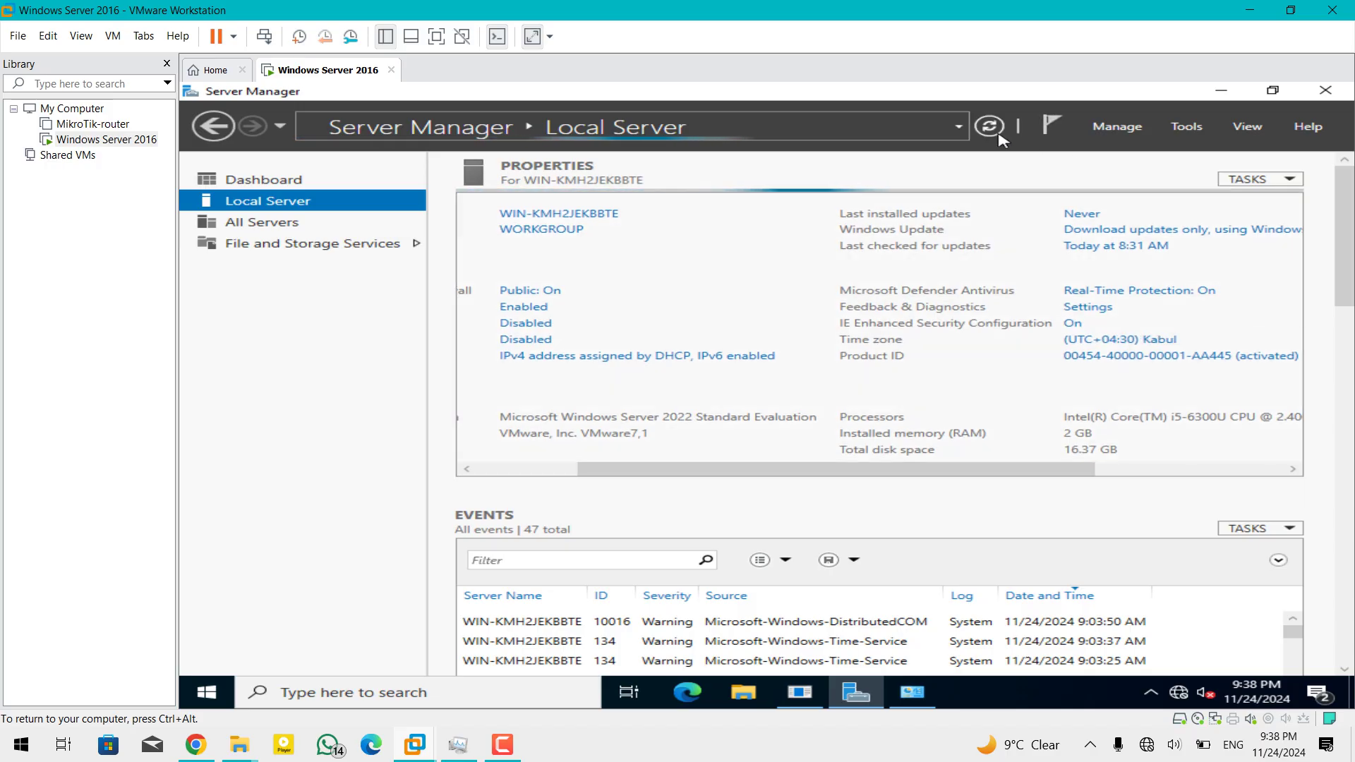
left_click_drag(868, 479, 700, 470)
Turn off Microsoft Defender Firewall for the domain network
left_click(696, 299)
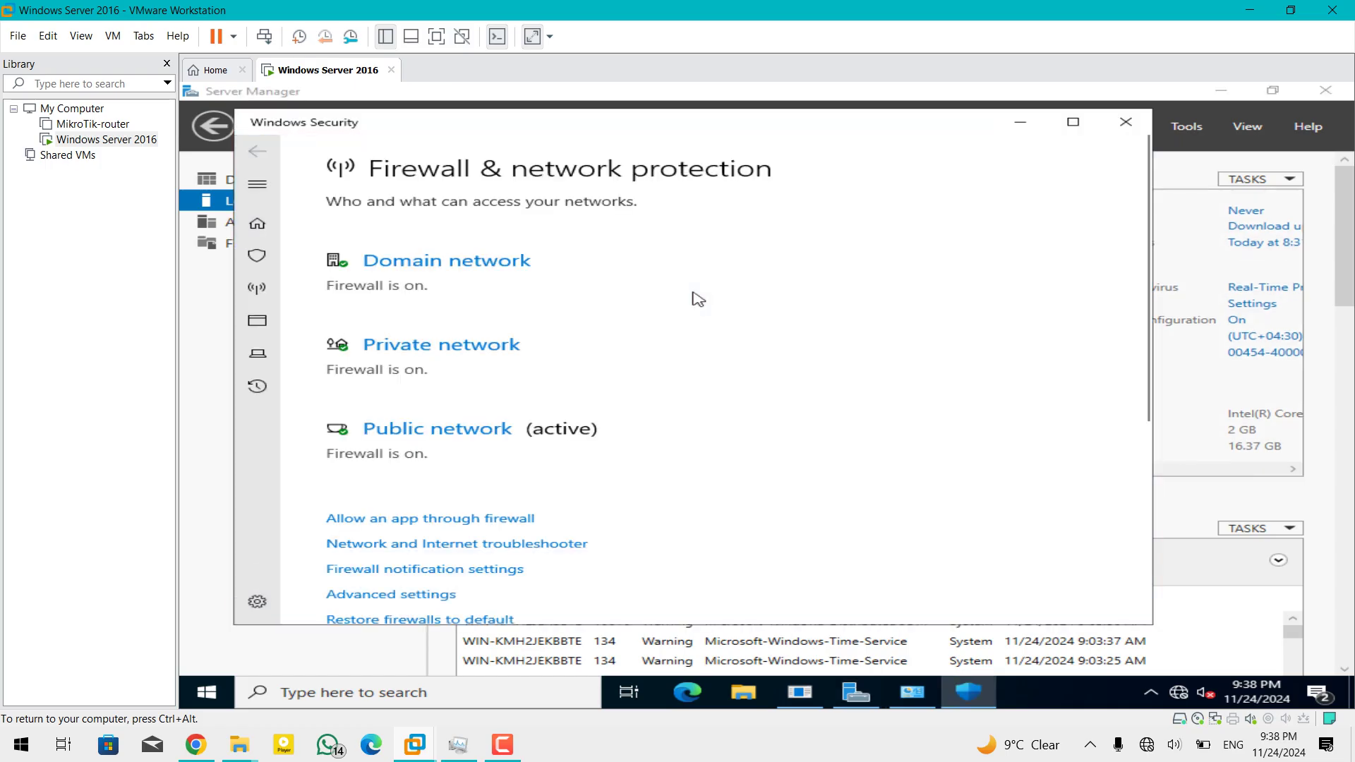
left_click(433, 267)
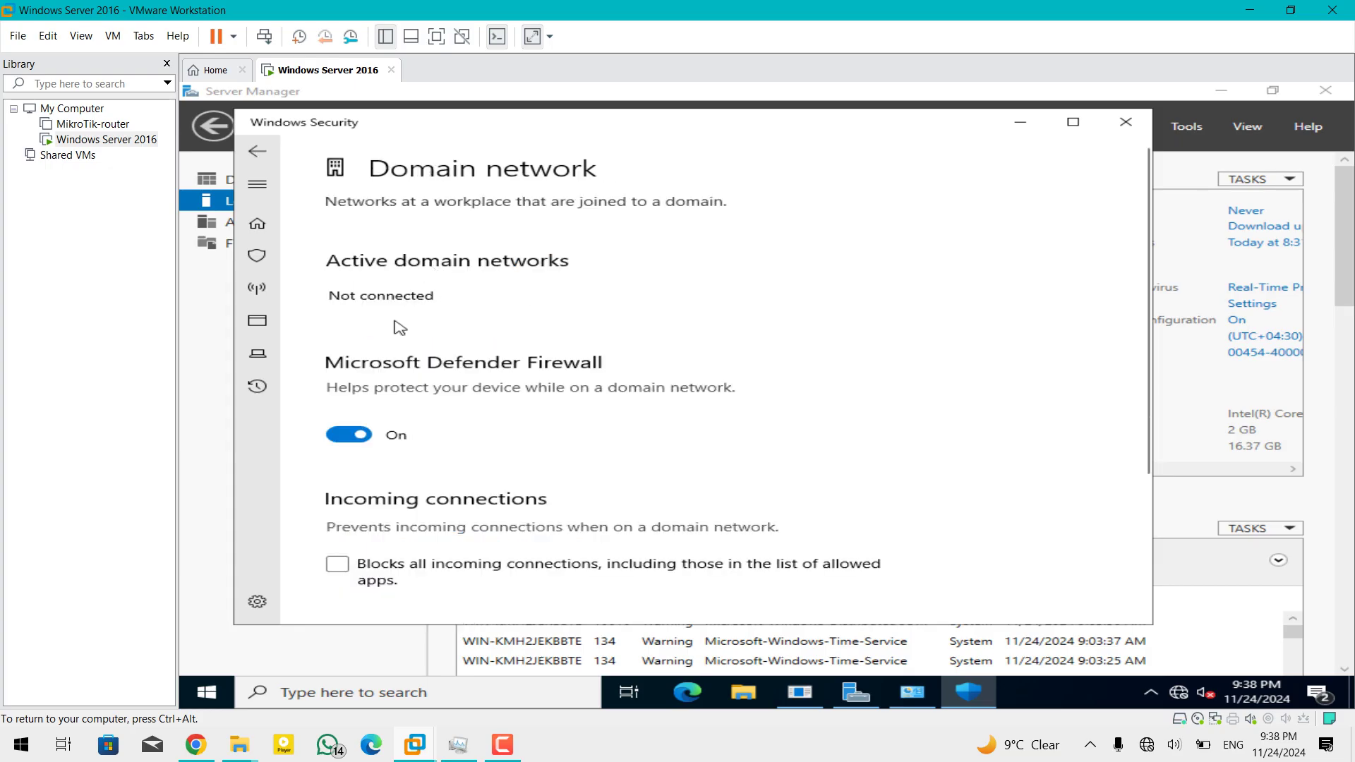
left_click(349, 434)
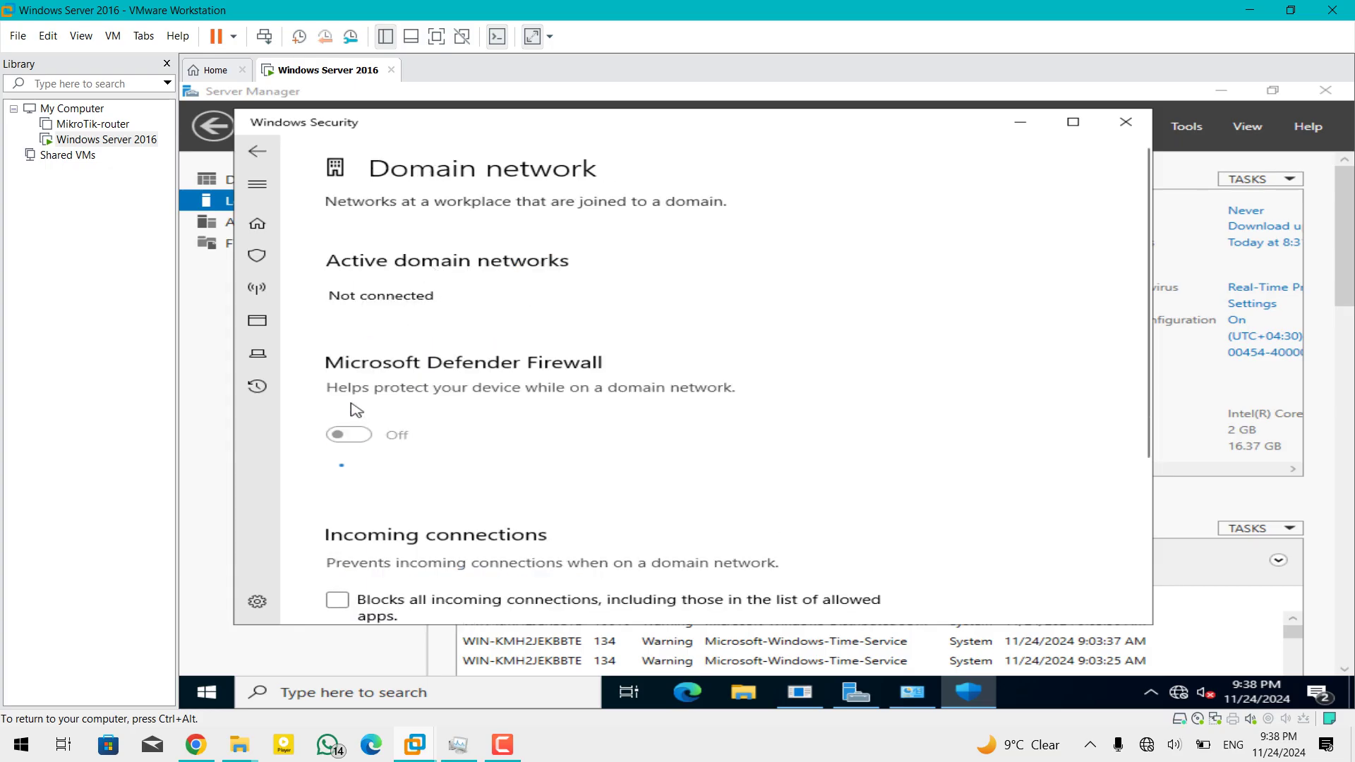
Turn off Microsoft Defender Firewall for the private network and return to the firewall overview
left_click(258, 157)
left_click(402, 410)
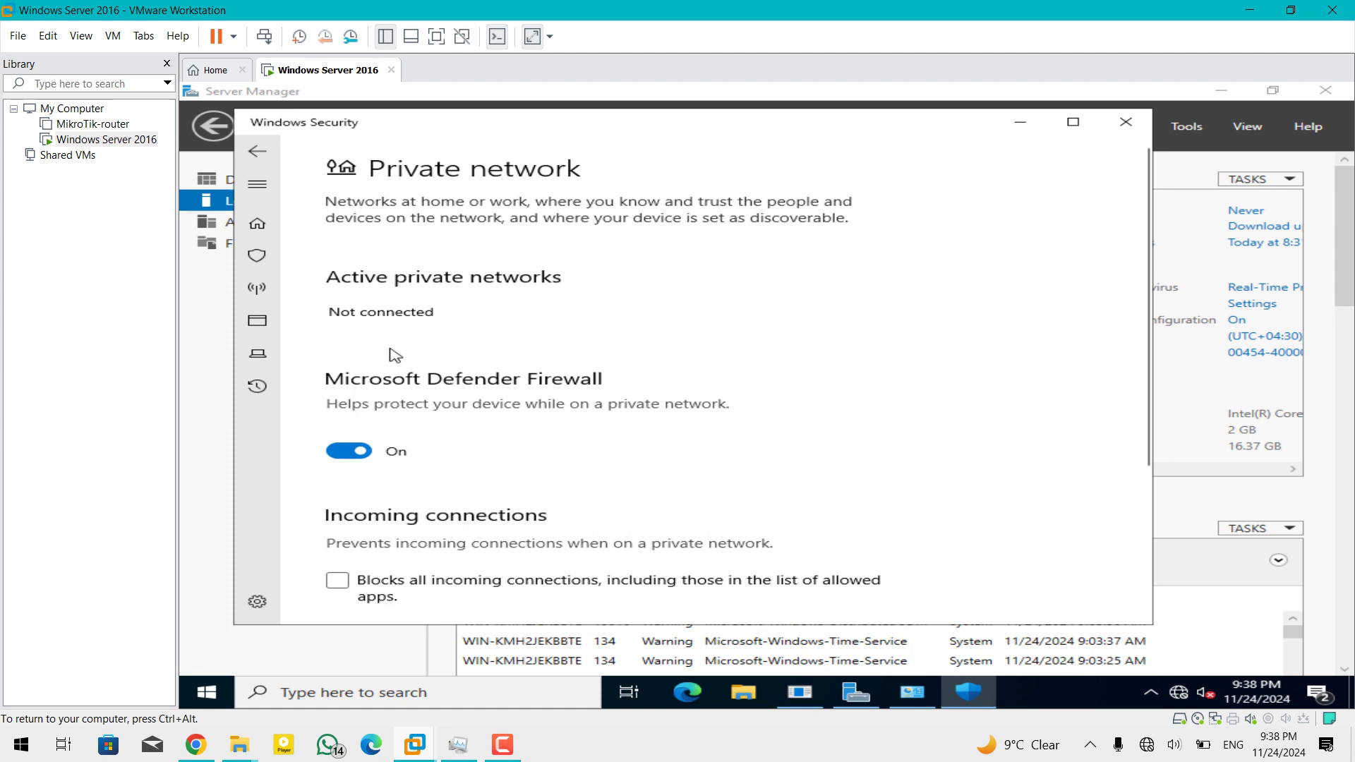
left_click(349, 451)
left_click(271, 163)
Turn off Microsoft Defender Firewall for the active public network and return to the firewall overview
scroll(423, 514, "down", 1)
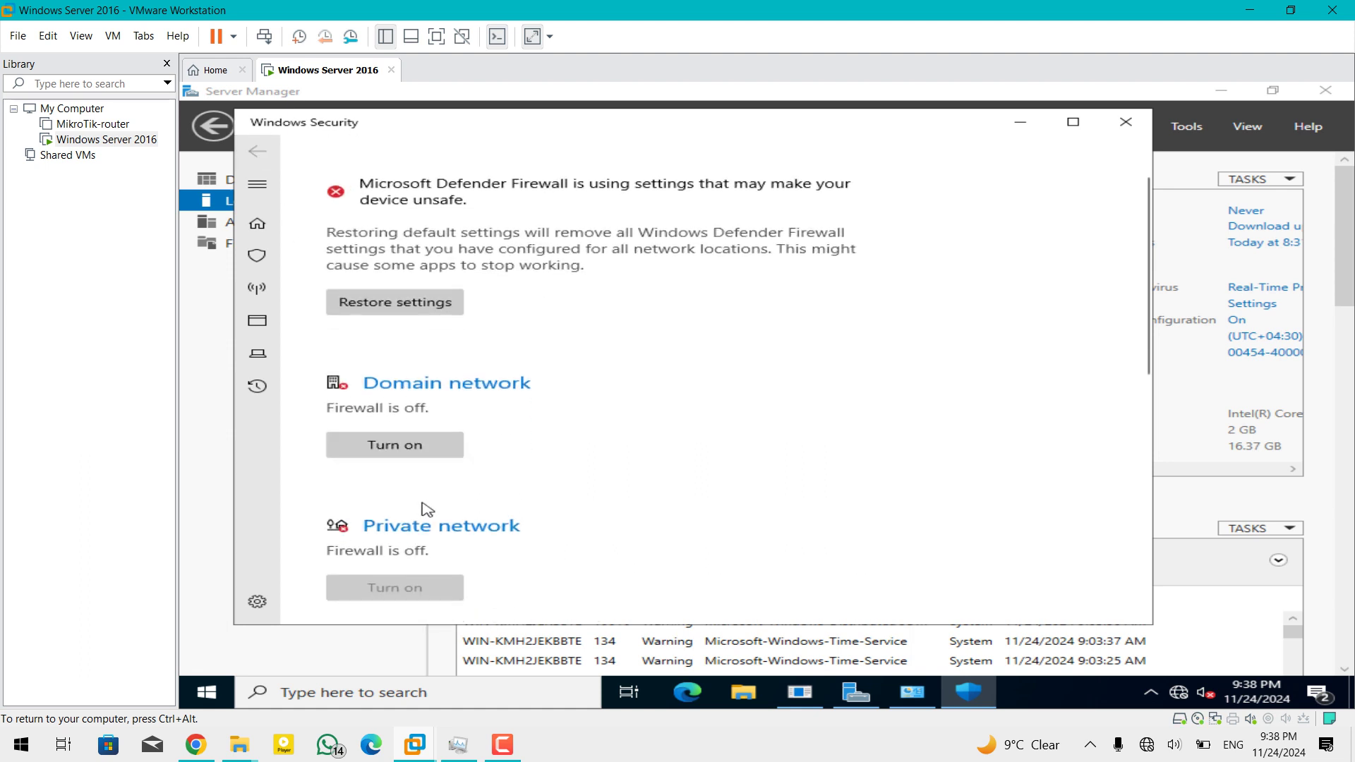
scroll(431, 522, "down", 3)
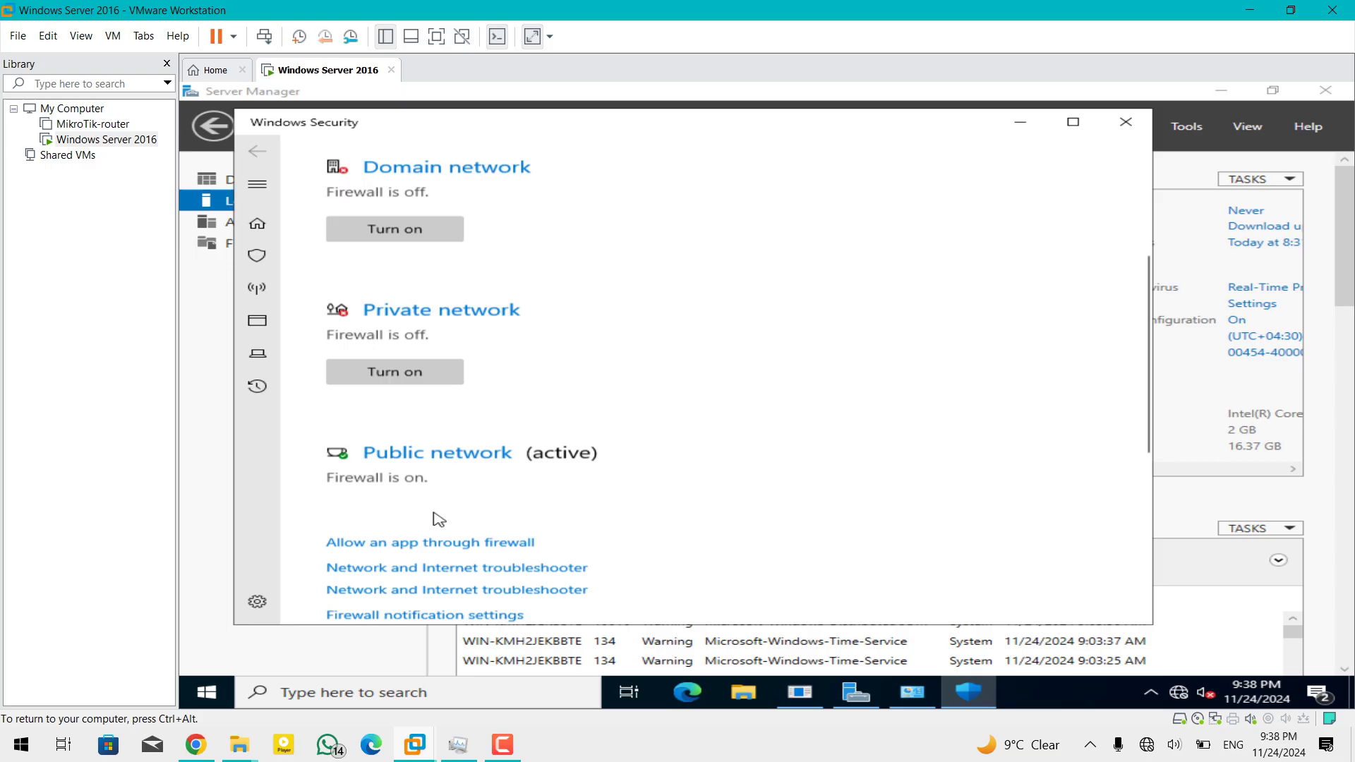
left_click(436, 448)
left_click(366, 456)
left_click(271, 159)
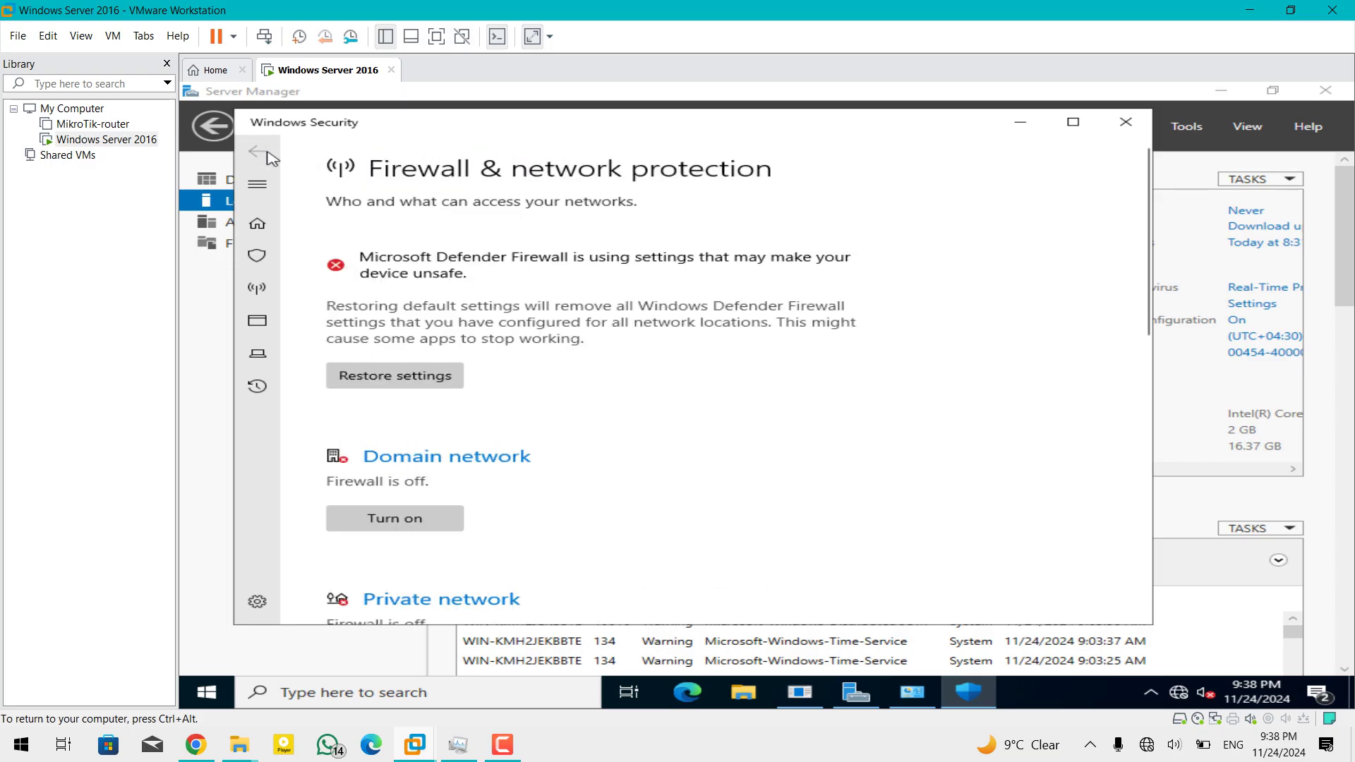
Close Windows Security and refresh the local server properties to update the firewall status
left_click(1129, 127)
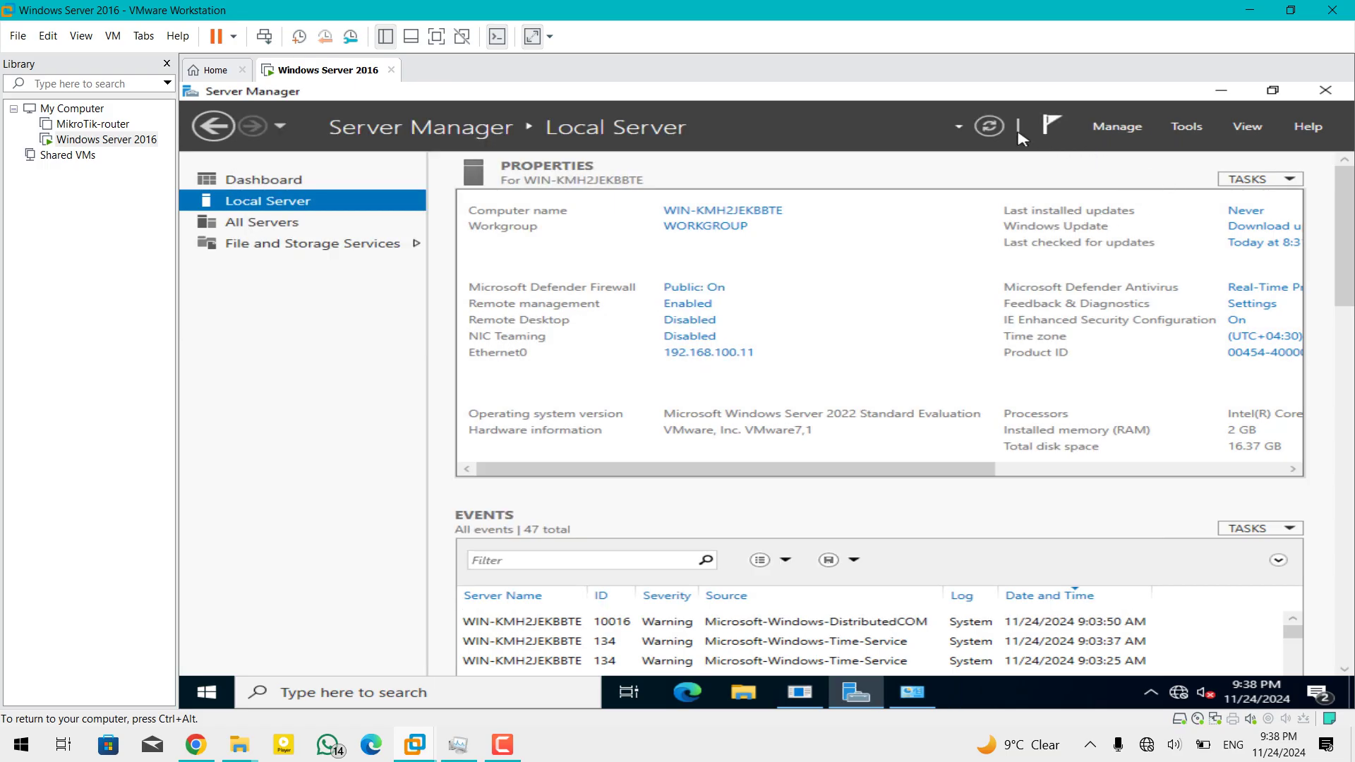
left_click(990, 129)
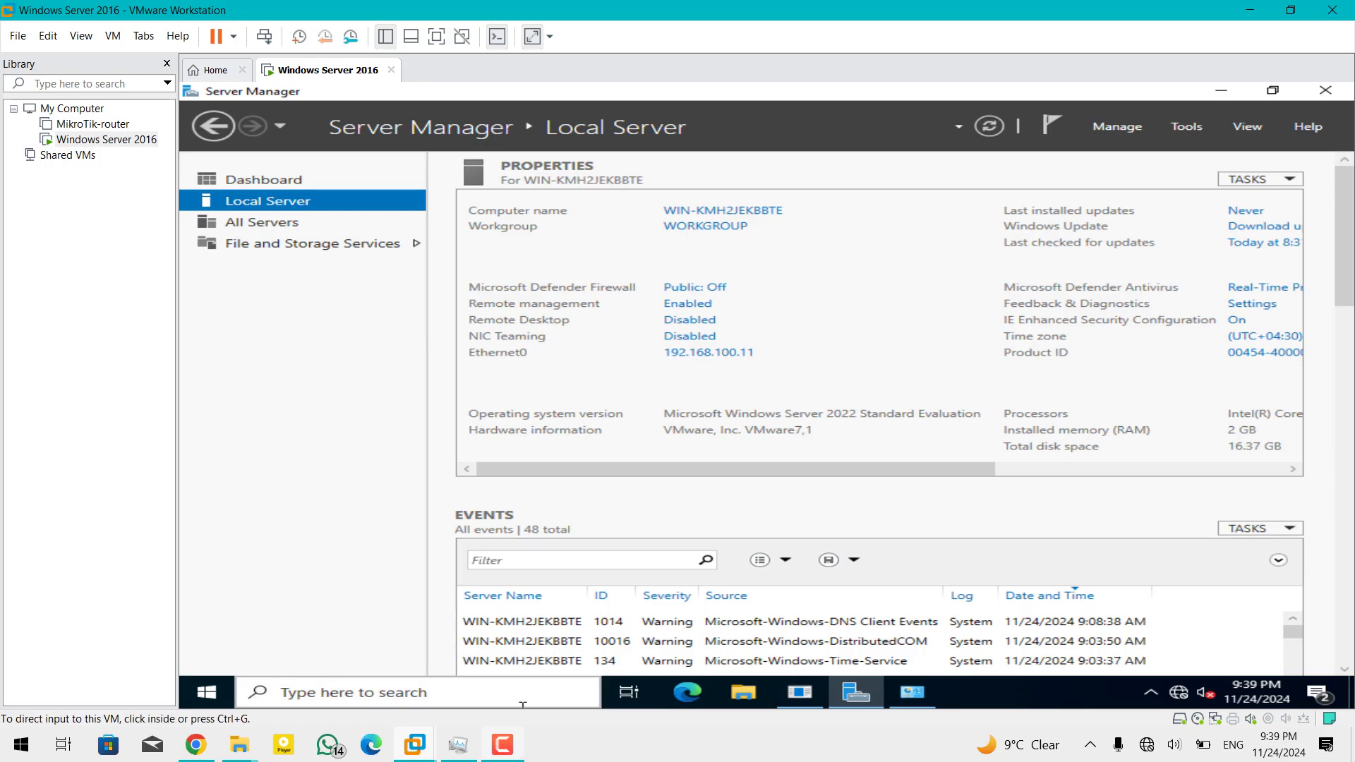
mouse_move(502, 744)
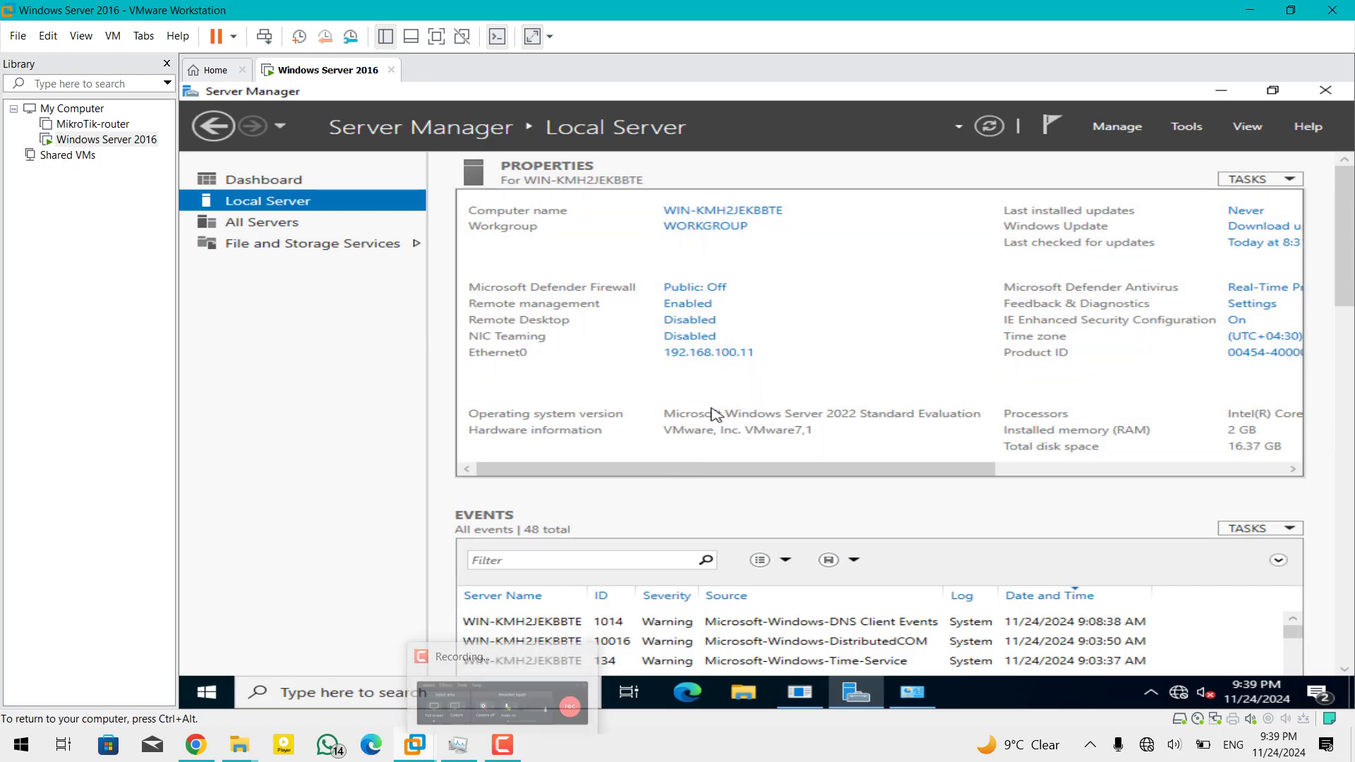